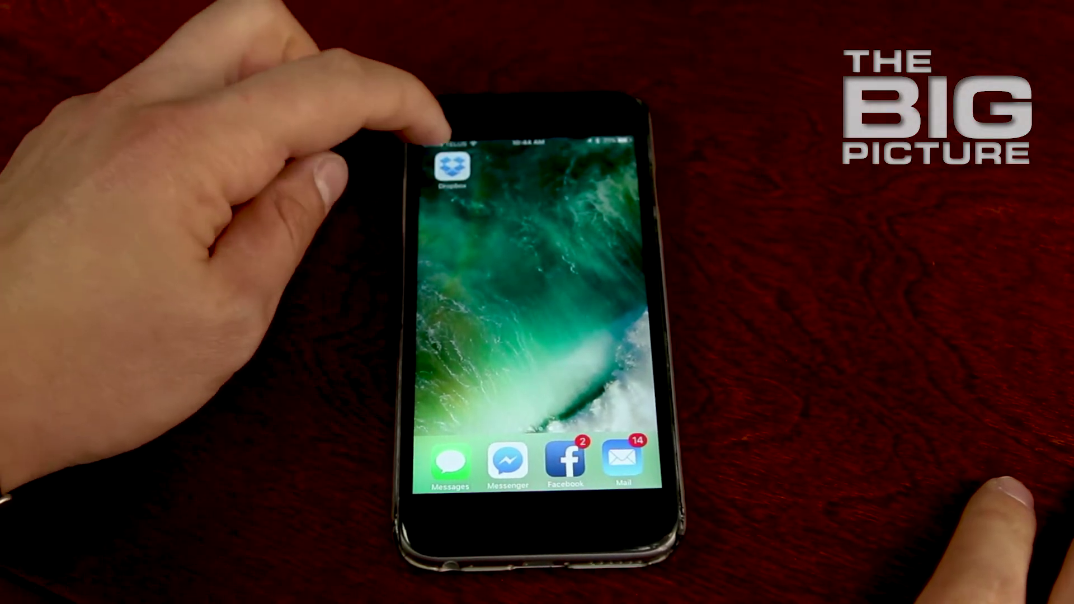
In the Dropbox iOS app, go to Settings > Camera Uploads.
{"action": "left_click", "coordinate": [452, 168]}
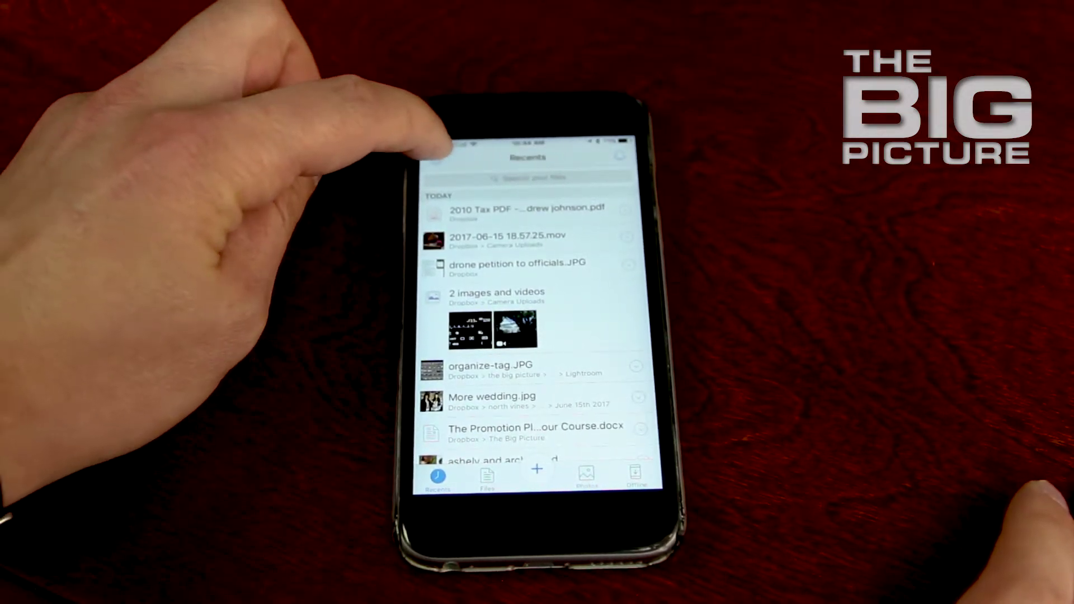
{"action": "left_click", "coordinate": [435, 158]}
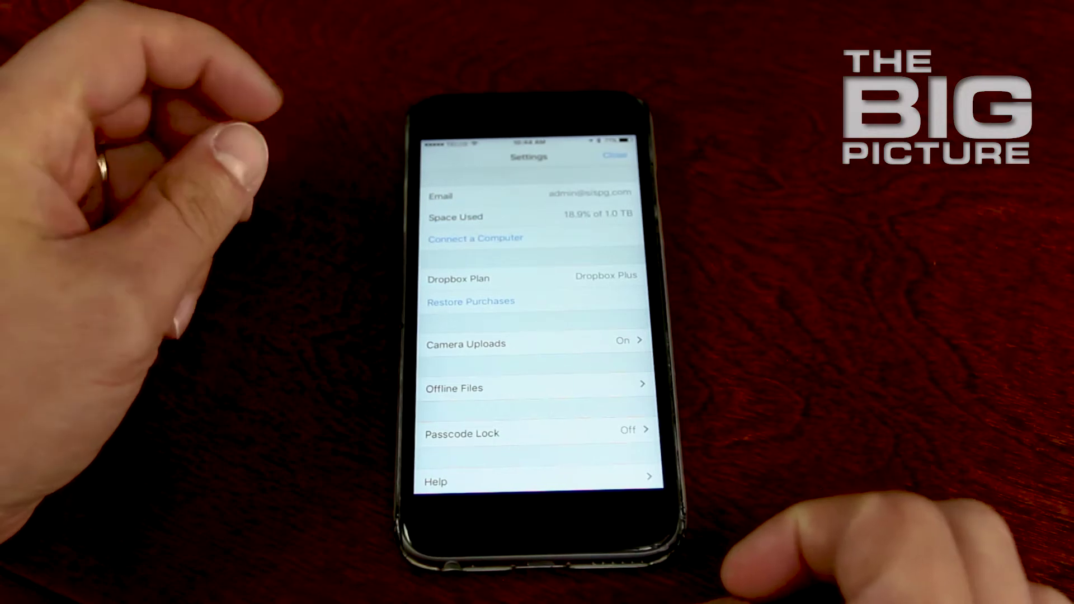
{"action": "left_click", "coordinate": [464, 344]}
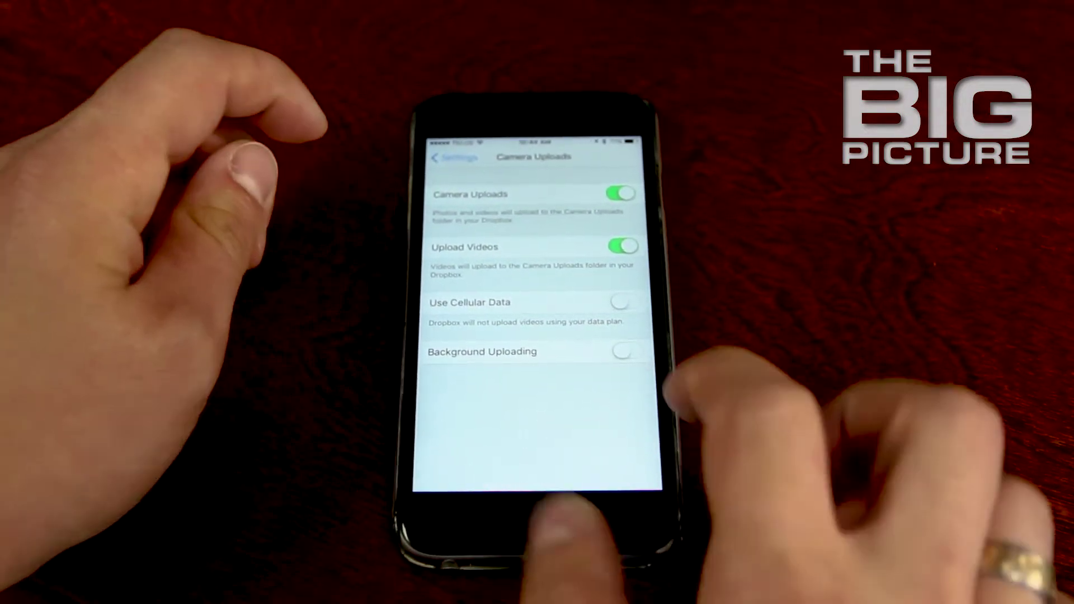
Turn on Dropbox Background Uploading, allow location access, and return to the main Settings list.
{"action": "left_click", "coordinate": [621, 352]}
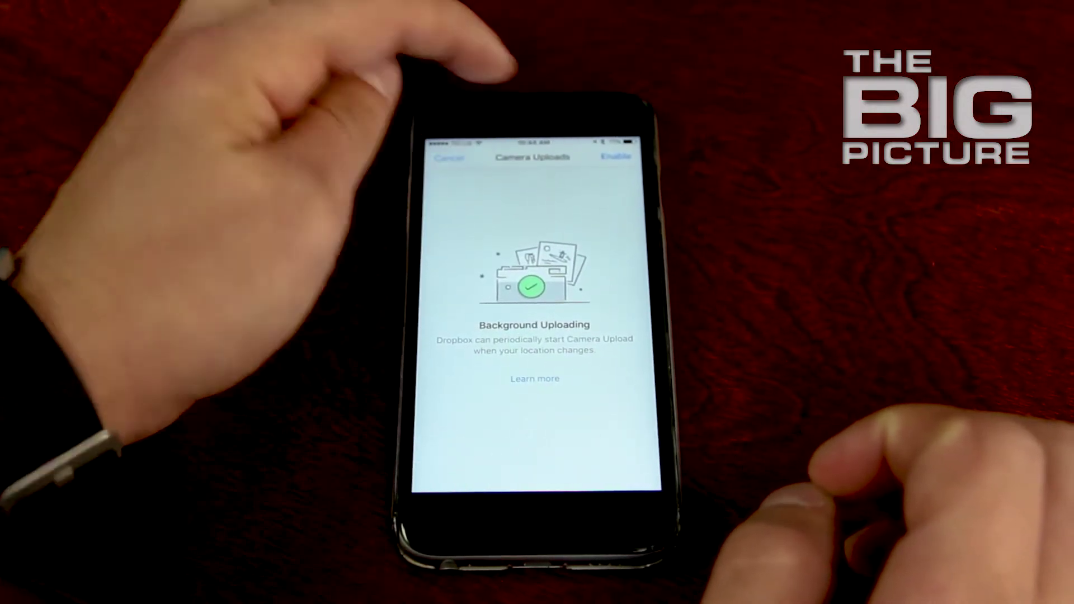
{"action": "left_click", "coordinate": [449, 158]}
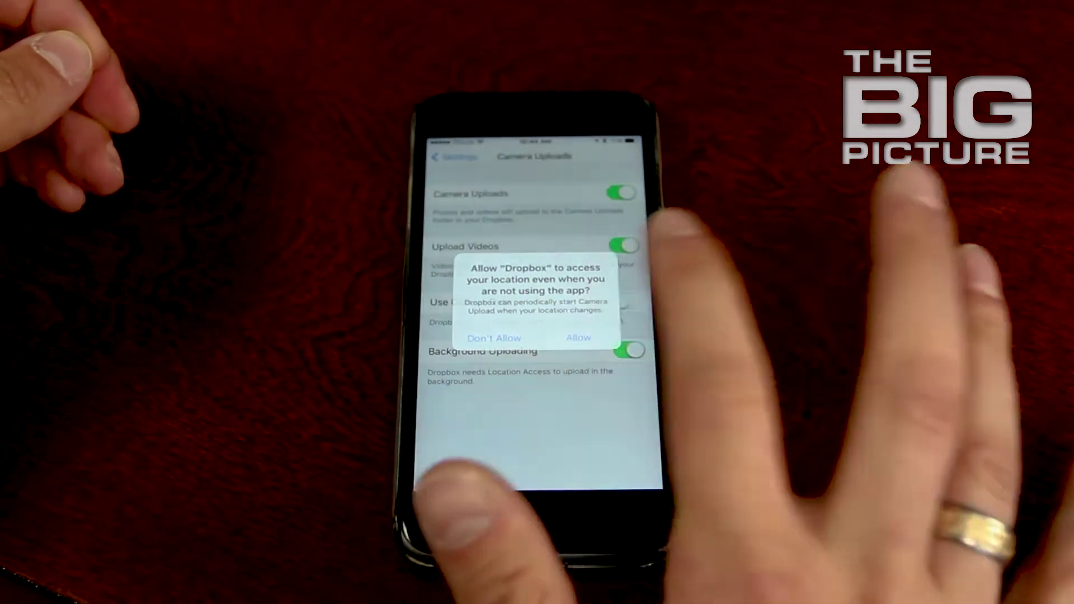
{"action": "left_click", "coordinate": [578, 337]}
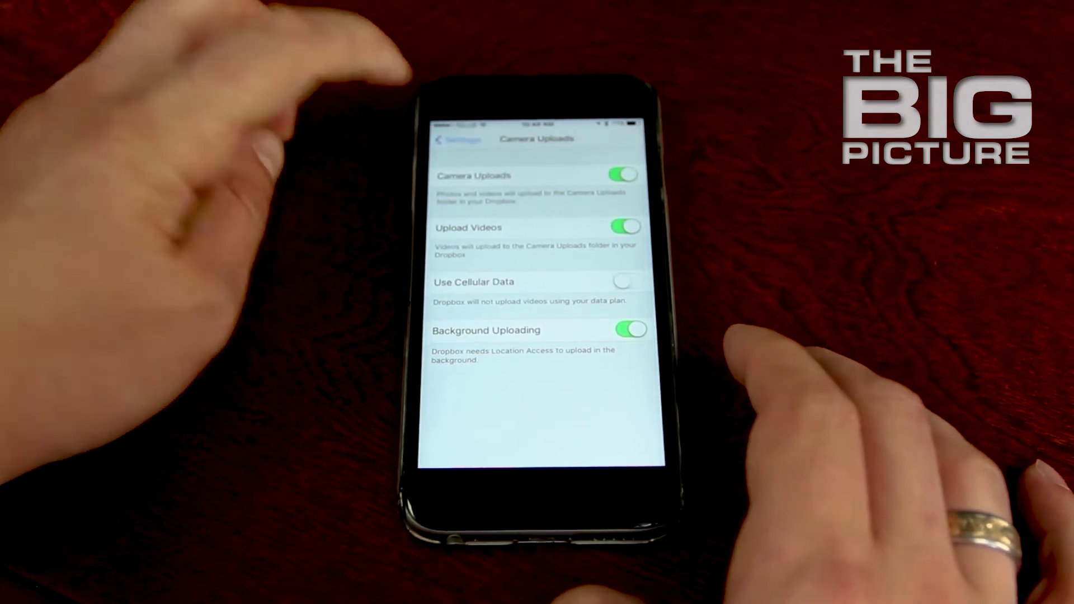
{"action": "left_click", "coordinate": [448, 140]}
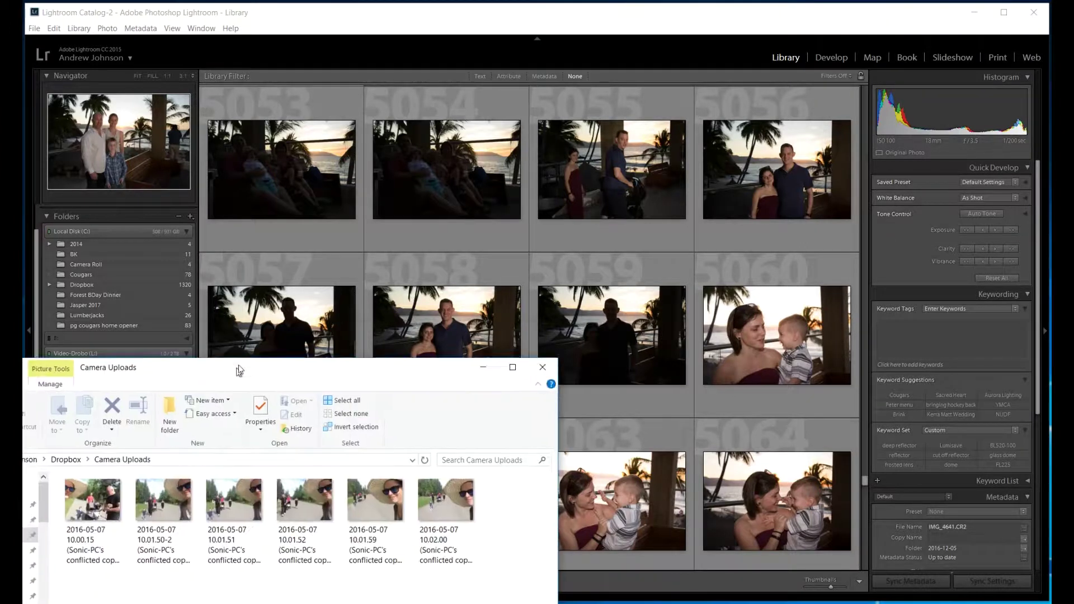
Center the Camera Uploads Explorer window showing six 2016-05-07 photos, then minimize it.
{"action": "left_click_drag", "start_coordinate": [232, 368], "coordinate": [484, 157]}
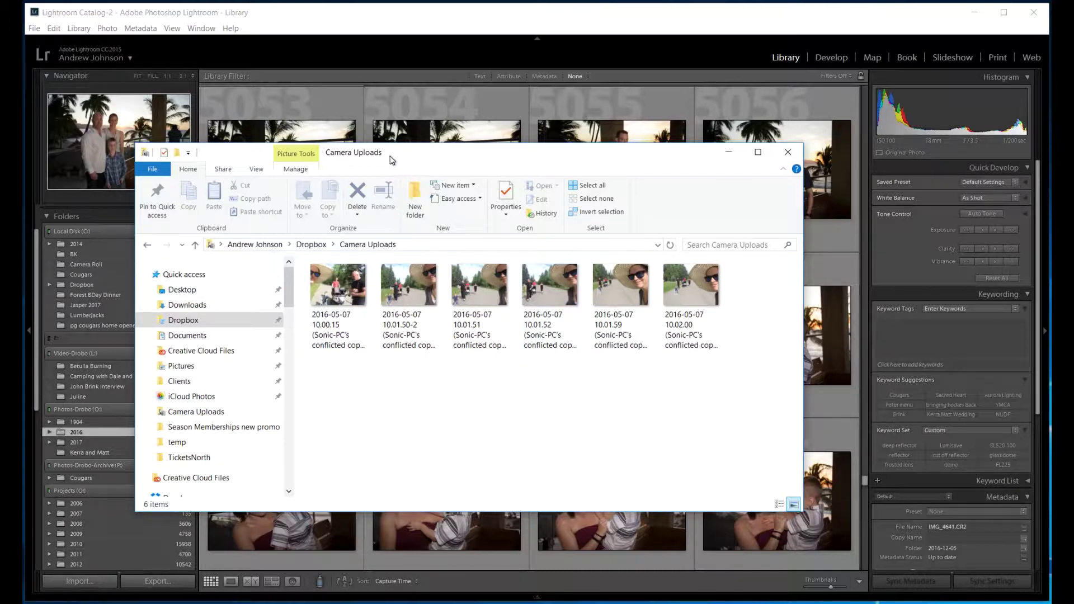
{"action": "key", "text": "super+Down"}
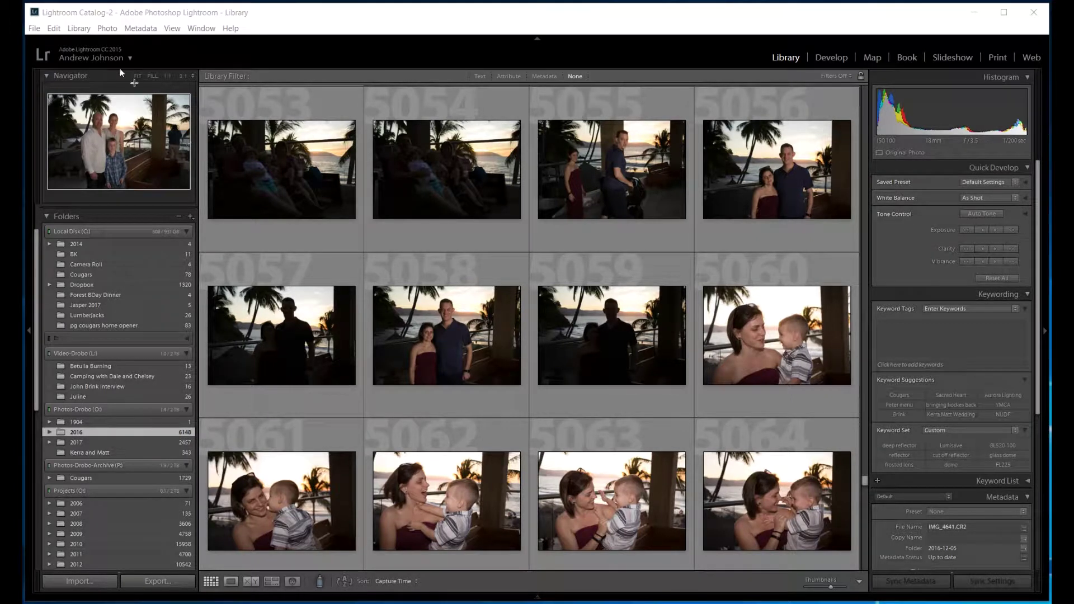
Shift the Lightroom window over to the right side of the screen.
{"action": "left_click", "coordinate": [33, 28]}
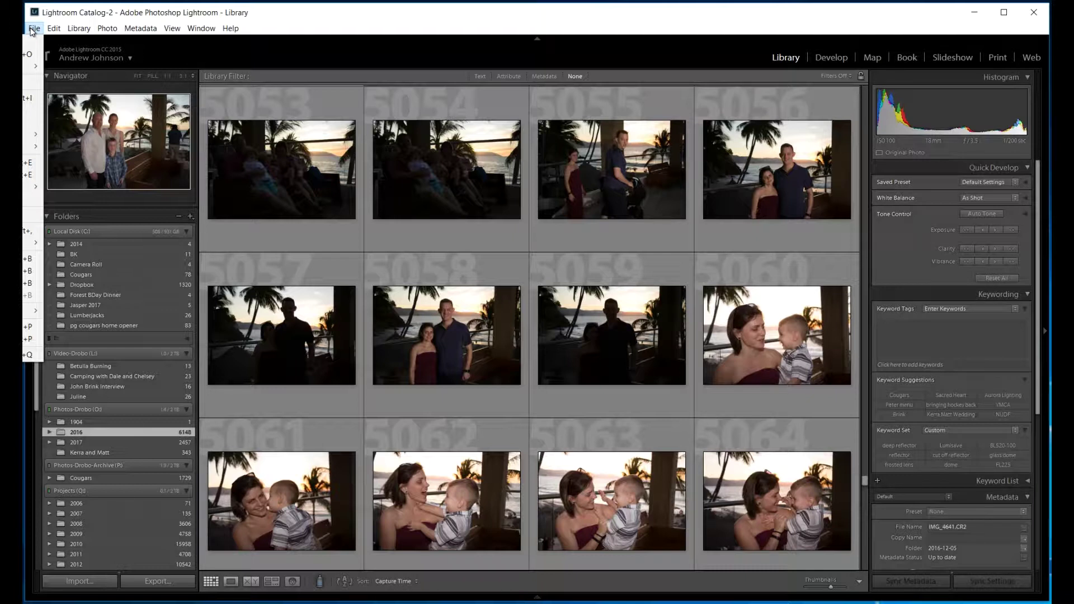
{"action": "left_click", "coordinate": [33, 29]}
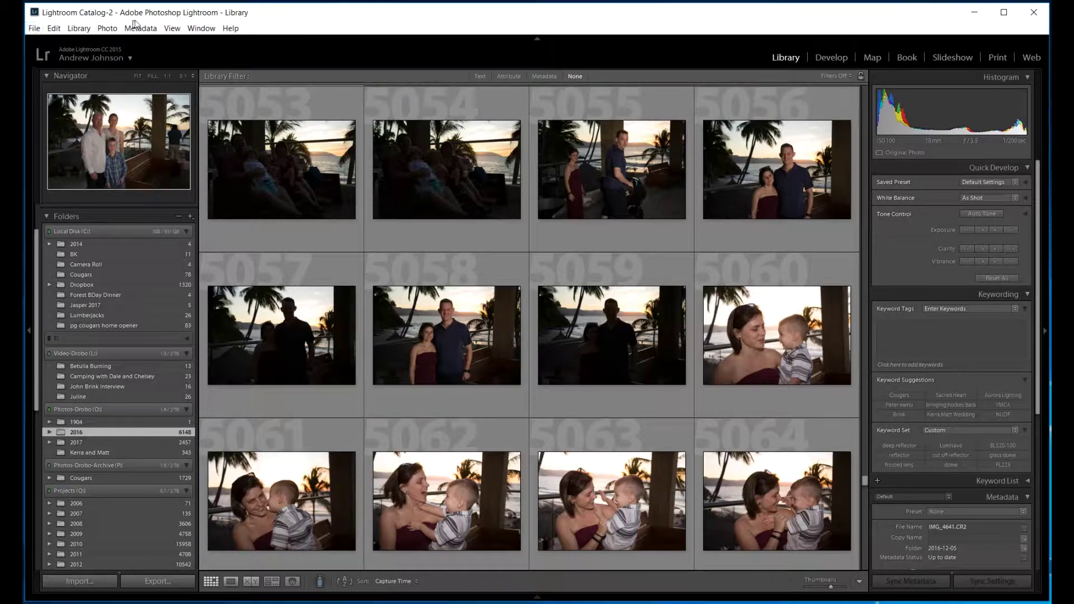
{"action": "left_click_drag", "start_coordinate": [315, 16], "coordinate": [575, 15]}
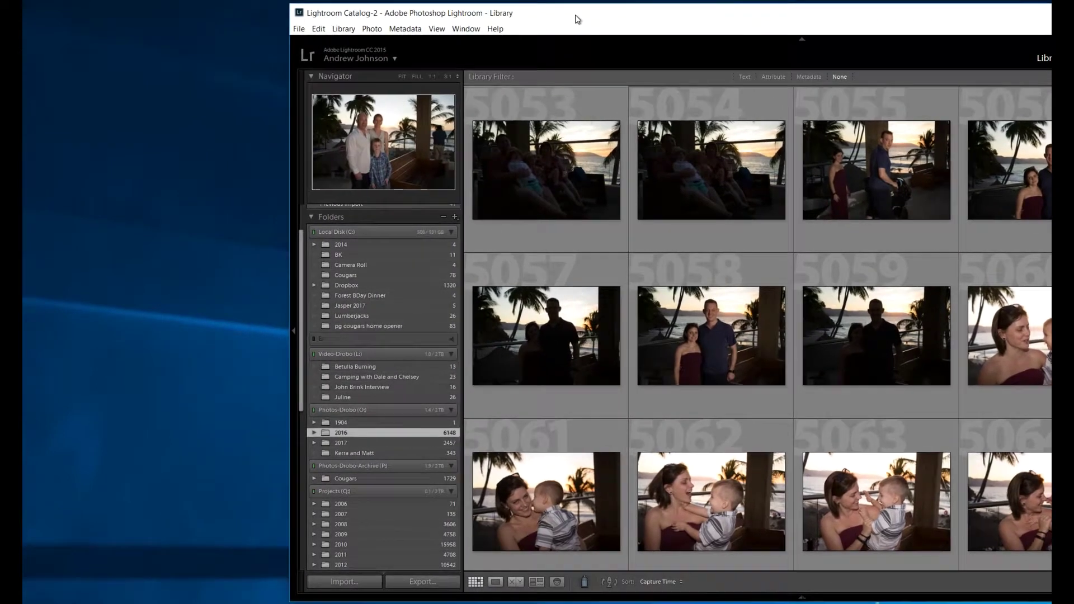
{"action": "left_click", "coordinate": [300, 29]}
{"action": "mouse_move", "coordinate": [229, 150]}
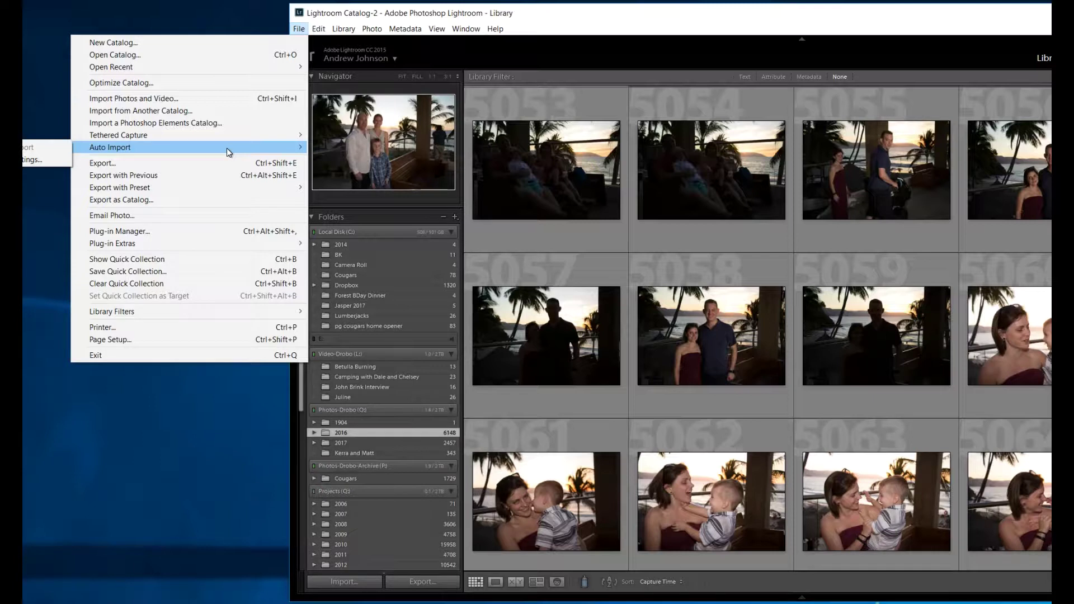
{"action": "mouse_move", "coordinate": [466, 29]}
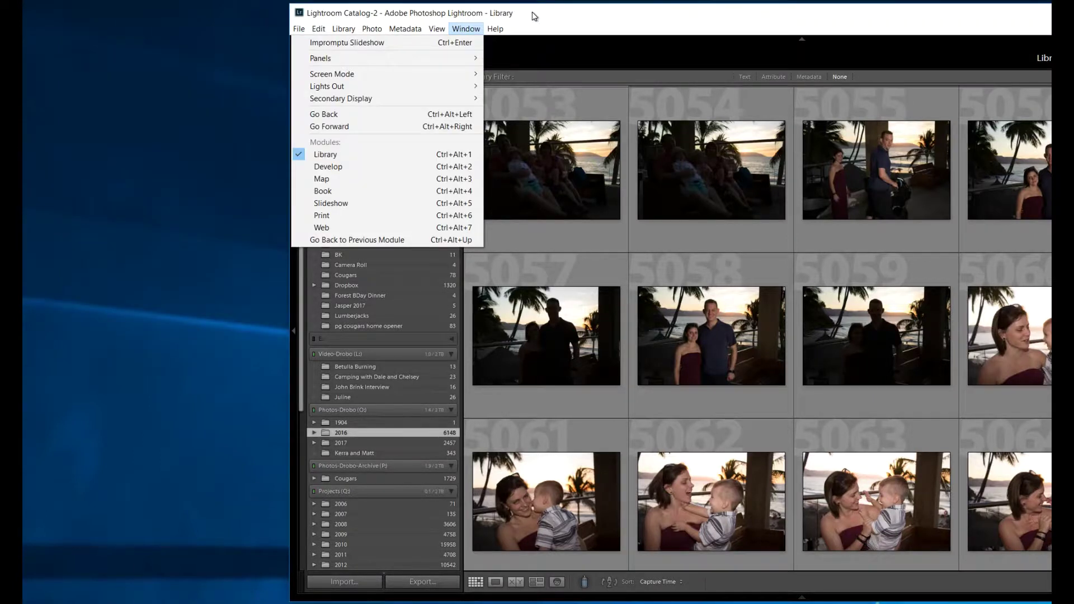
{"action": "left_click_drag", "start_coordinate": [535, 17], "coordinate": [724, 16]}
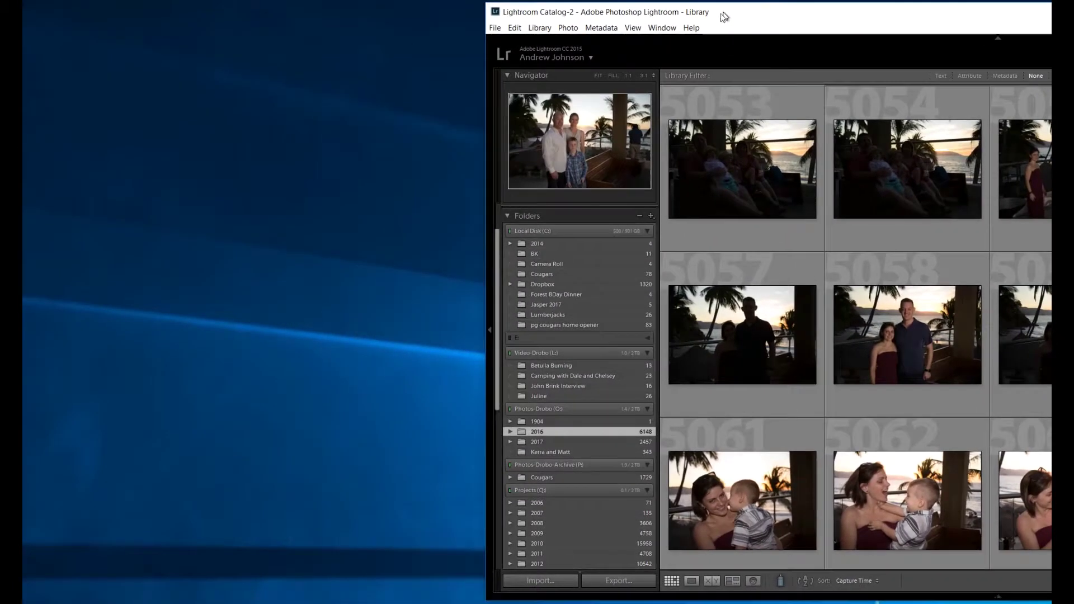
Open File > Auto Import > Auto Import Settings in Lightroom.
{"action": "left_click", "coordinate": [496, 28]}
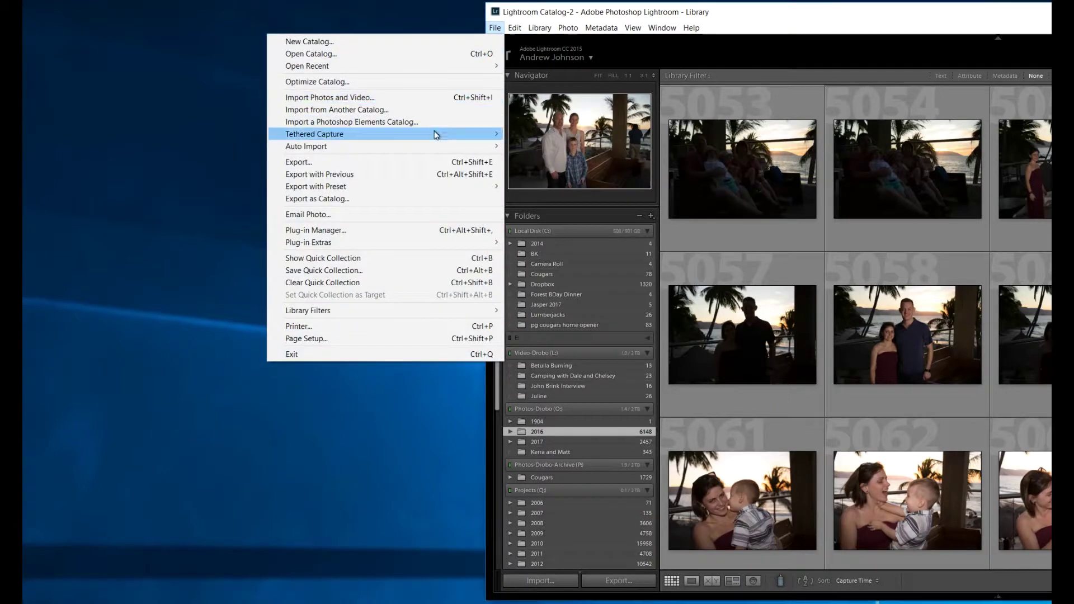
{"action": "mouse_move", "coordinate": [434, 147]}
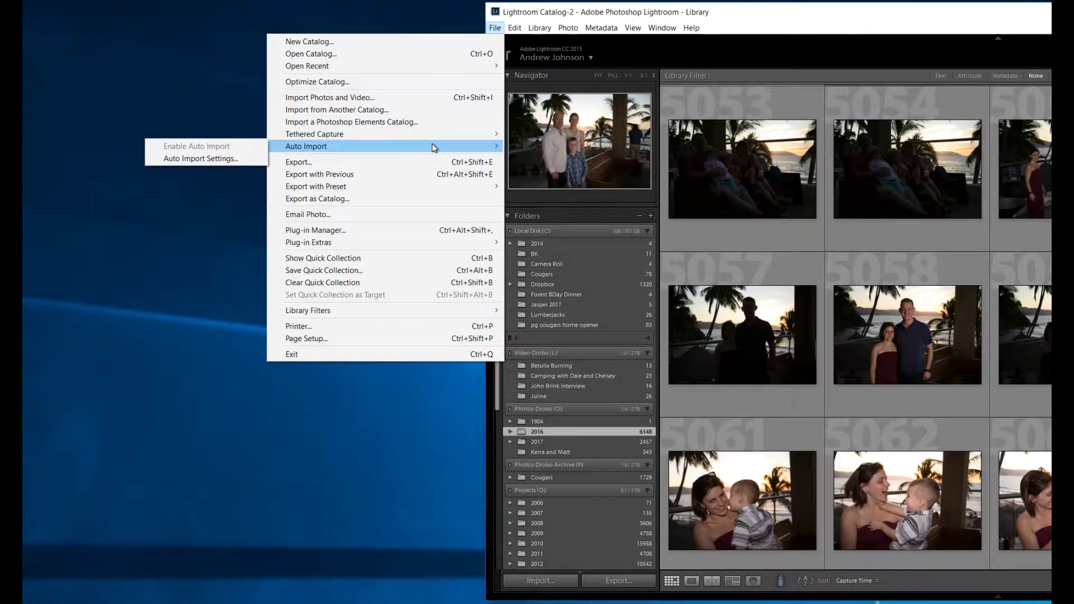
{"action": "left_click", "coordinate": [199, 159]}
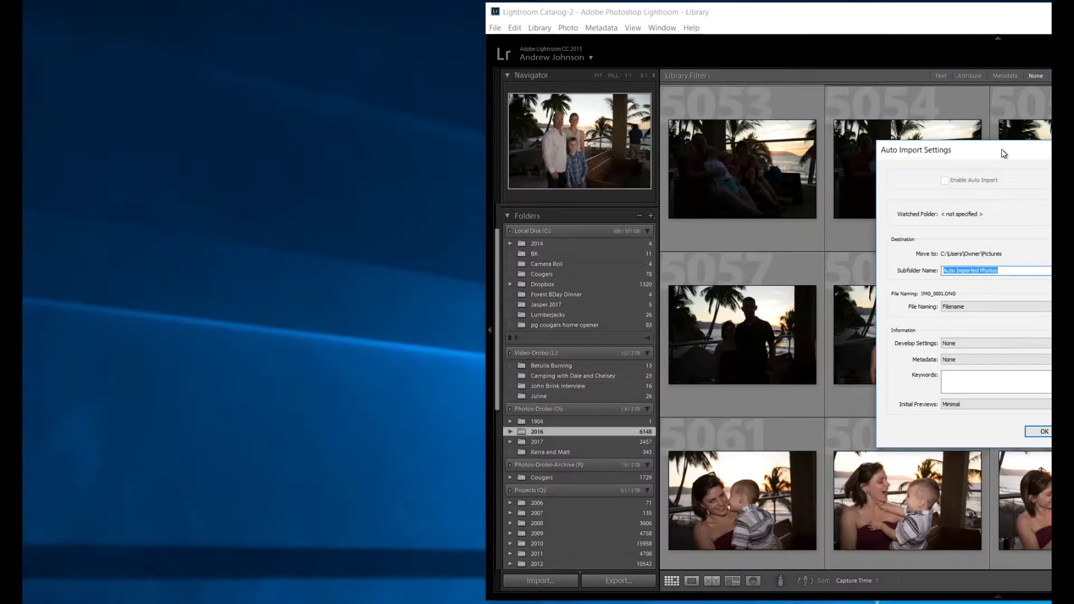
Center the Auto Import Settings dialog and briefly check the Camera Uploads folder window.
{"action": "left_click_drag", "start_coordinate": [1001, 149], "coordinate": [532, 156]}
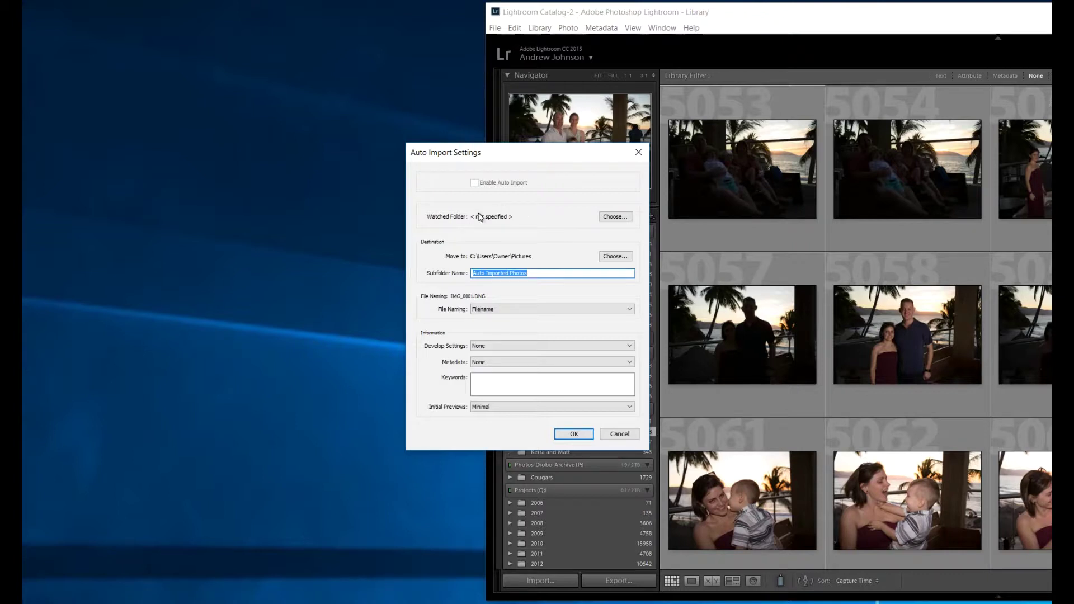
{"action": "left_click", "coordinate": [225, 599]}
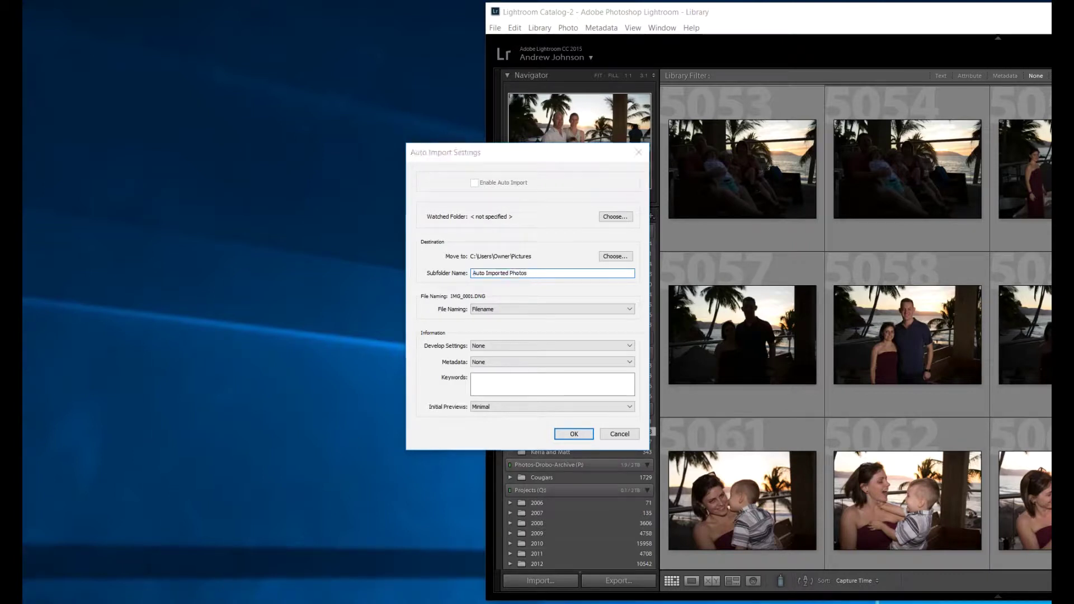
{"action": "left_click_drag", "start_coordinate": [605, 302], "coordinate": [673, 143]}
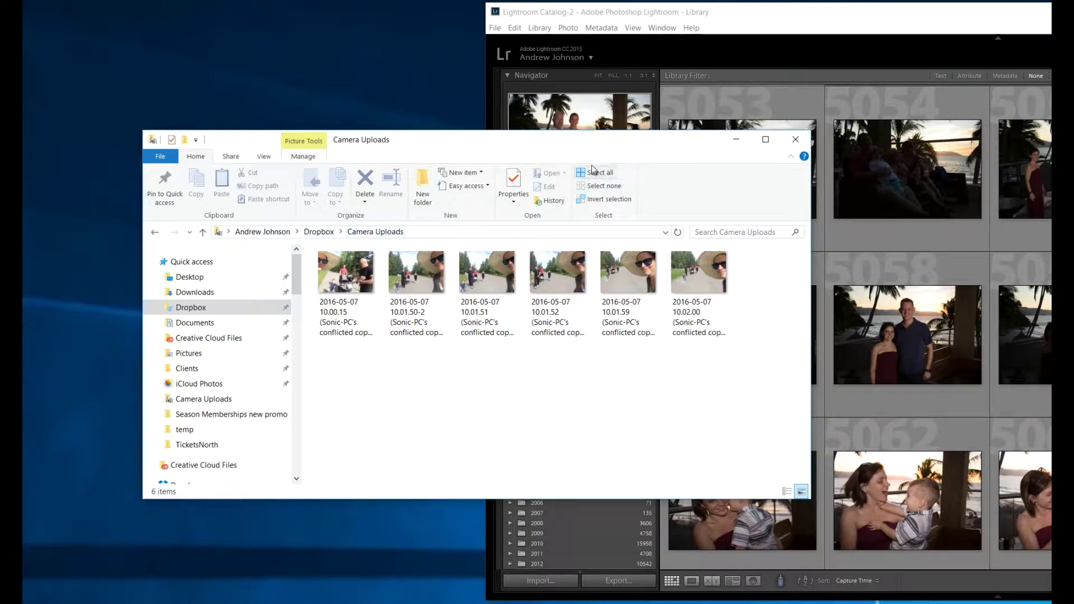
{"action": "left_click", "coordinate": [736, 140]}
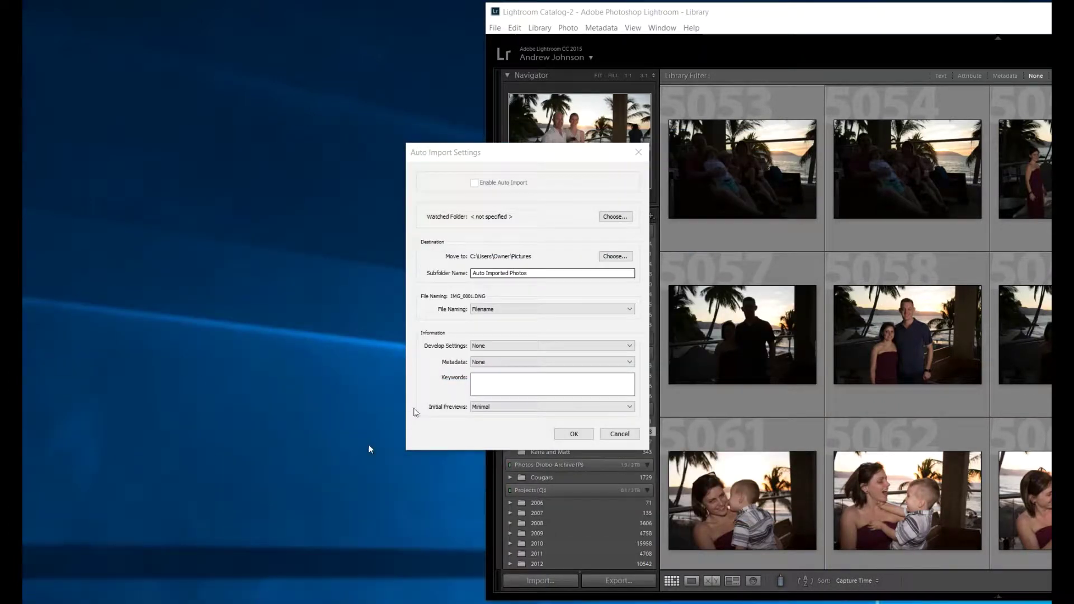
Try Camera Uploads as the watched folder, dismiss the folder-must-be-empty warning, return to Explorer.
{"action": "left_click", "coordinate": [614, 216]}
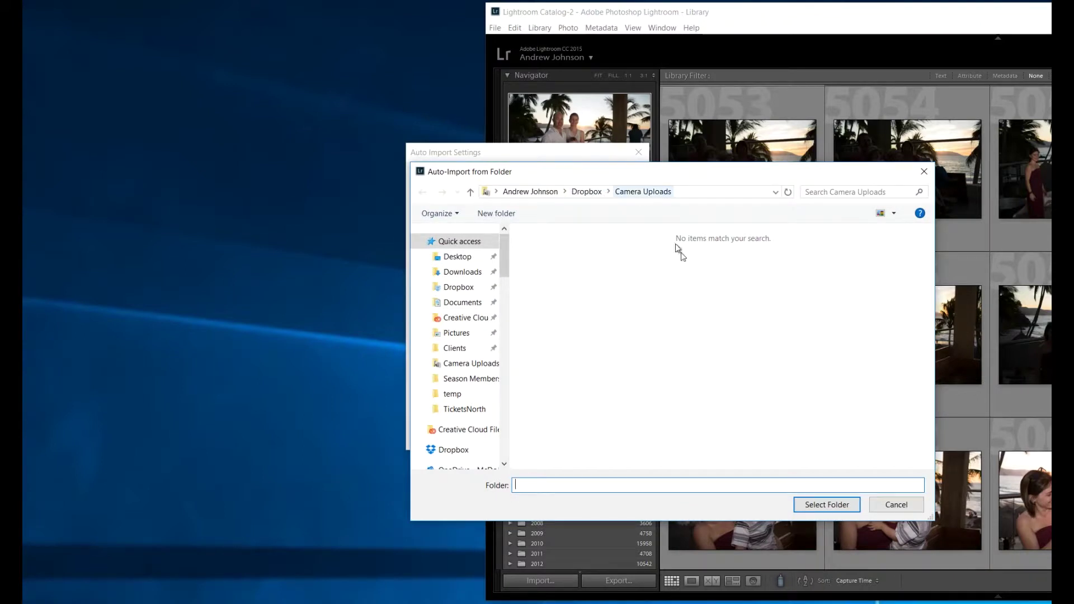
{"action": "left_click", "coordinate": [819, 507]}
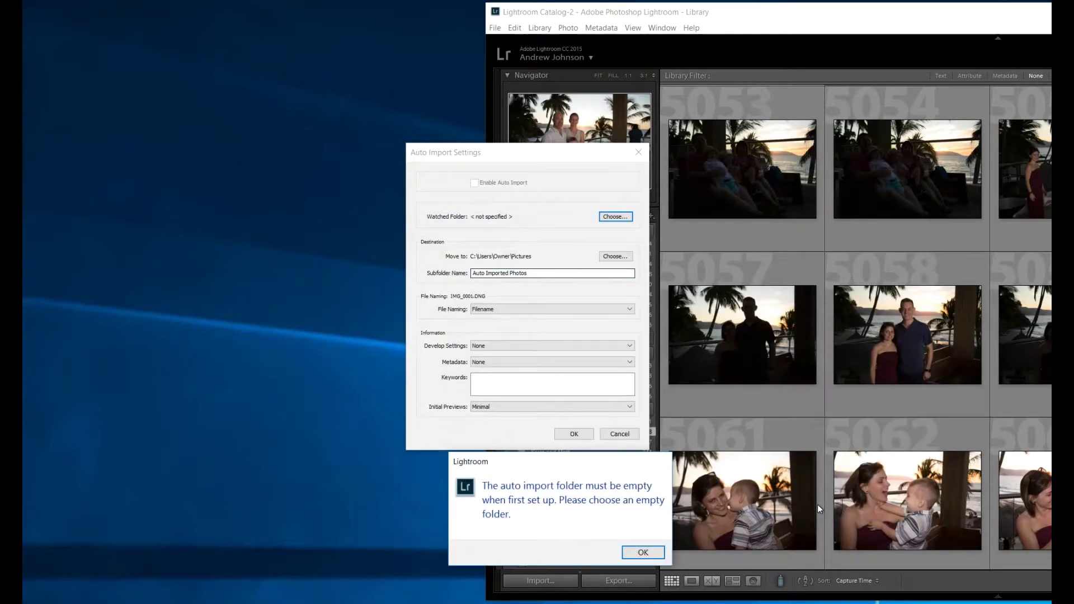
{"action": "left_click_drag", "start_coordinate": [569, 460], "coordinate": [502, 250]}
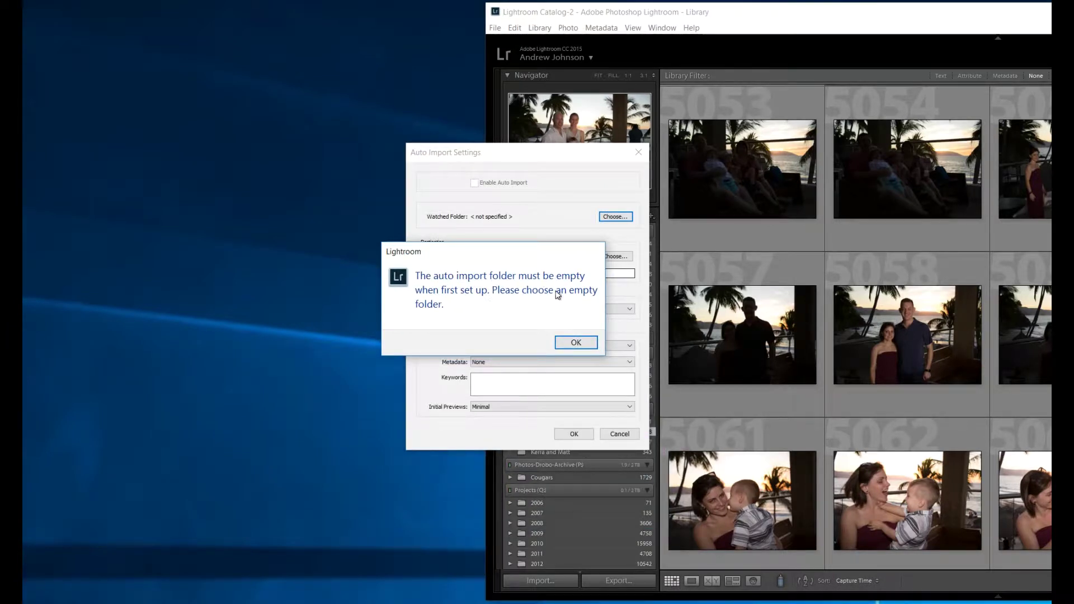
{"action": "left_click", "coordinate": [569, 343]}
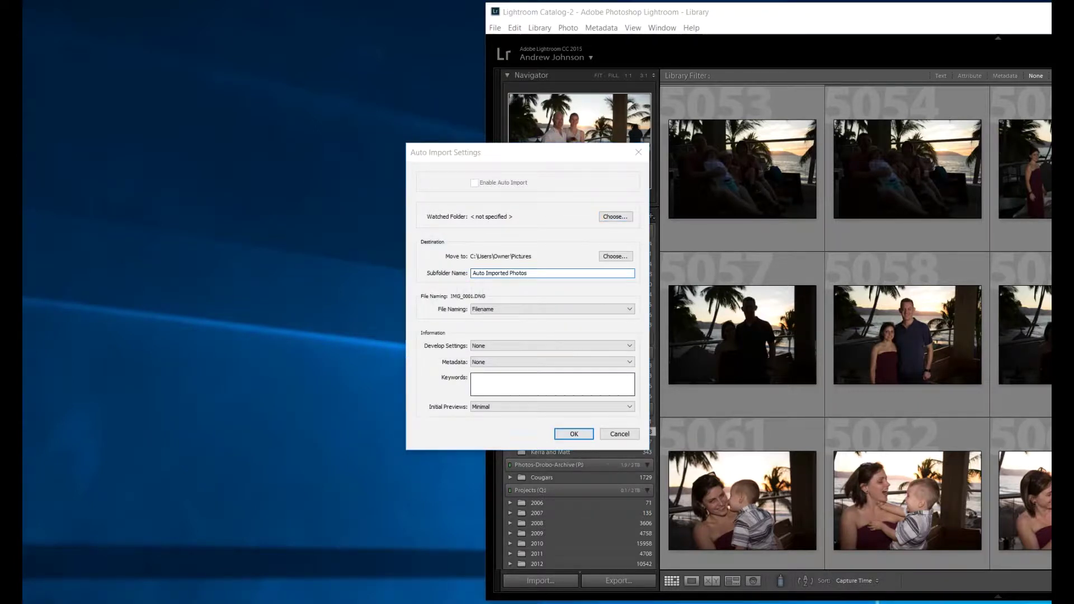
{"action": "key", "text": "alt+Tab"}
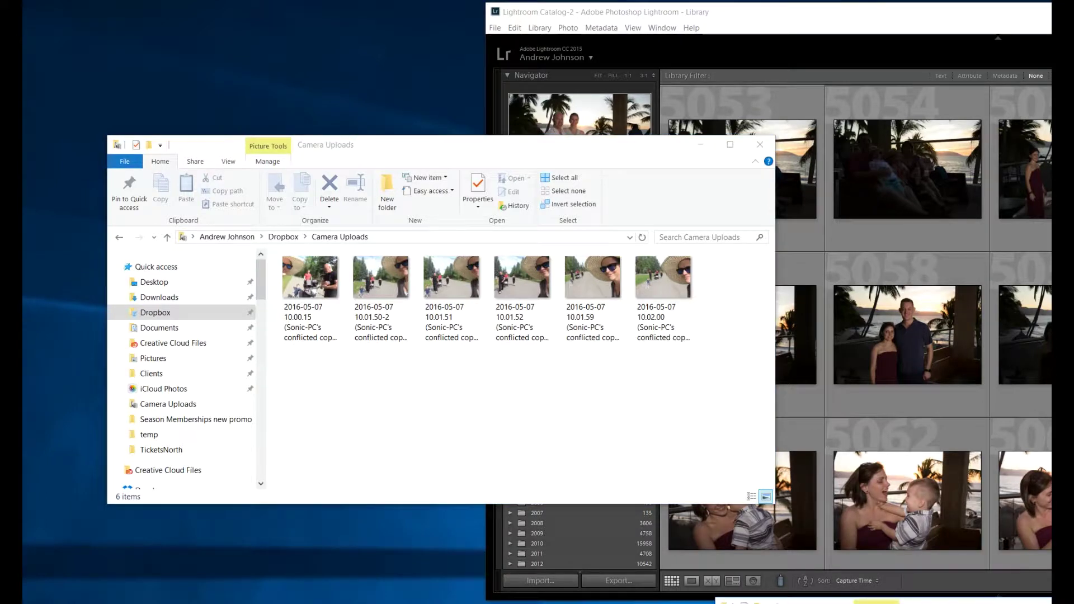
Move all six photos from Camera Uploads into the temp folder, then minimize both Explorer windows.
{"action": "left_click_drag", "start_coordinate": [989, 603], "coordinate": [570, 135]}
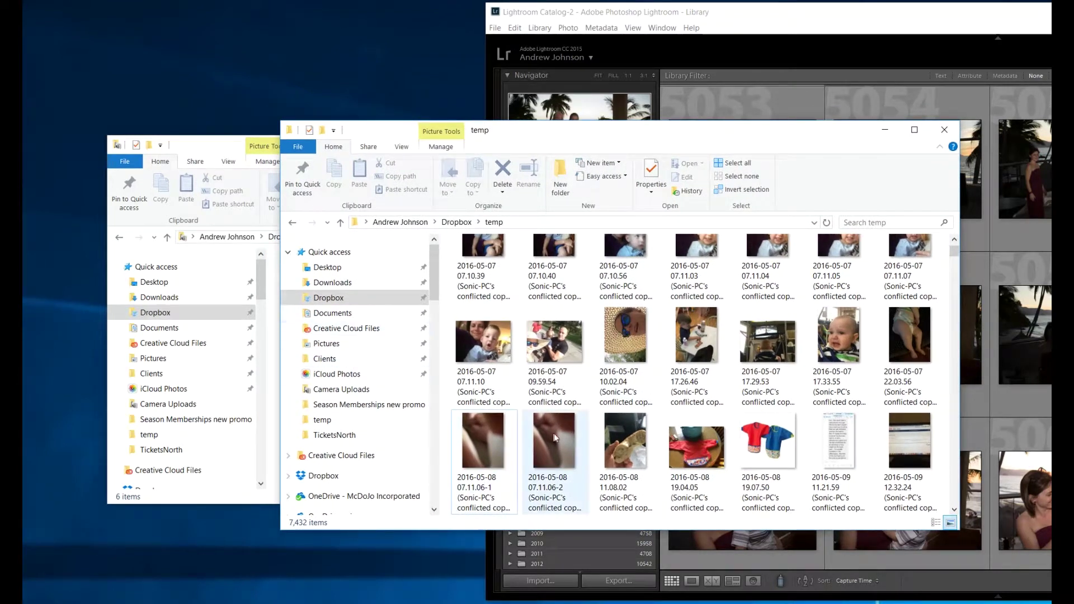
{"action": "left_click", "coordinate": [205, 150]}
{"action": "left_click_drag", "start_coordinate": [713, 391], "coordinate": [275, 285]}
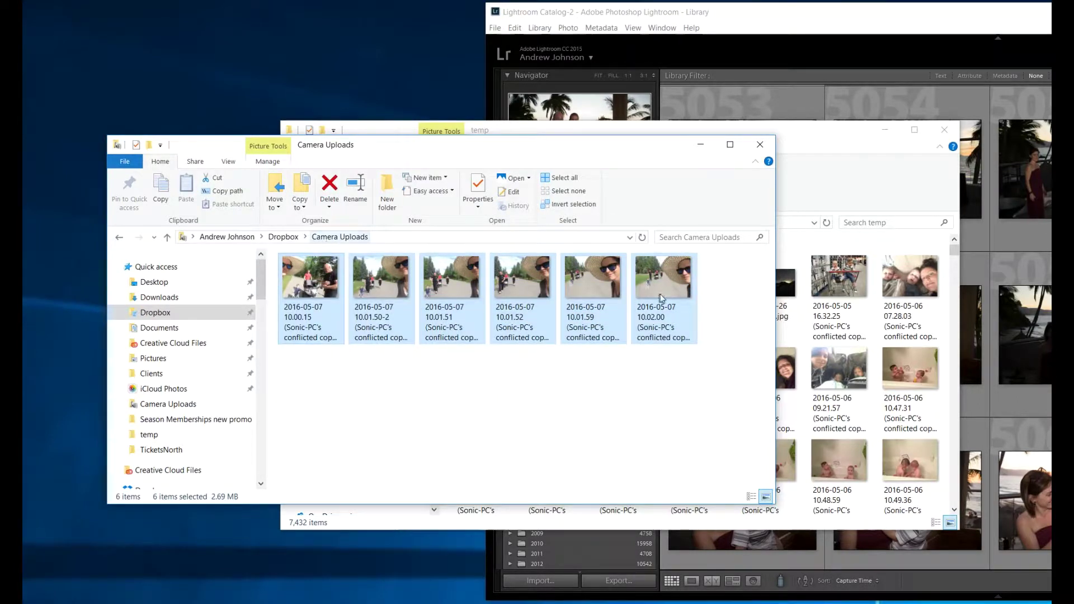
{"action": "left_click_drag", "start_coordinate": [660, 294], "coordinate": [808, 312]}
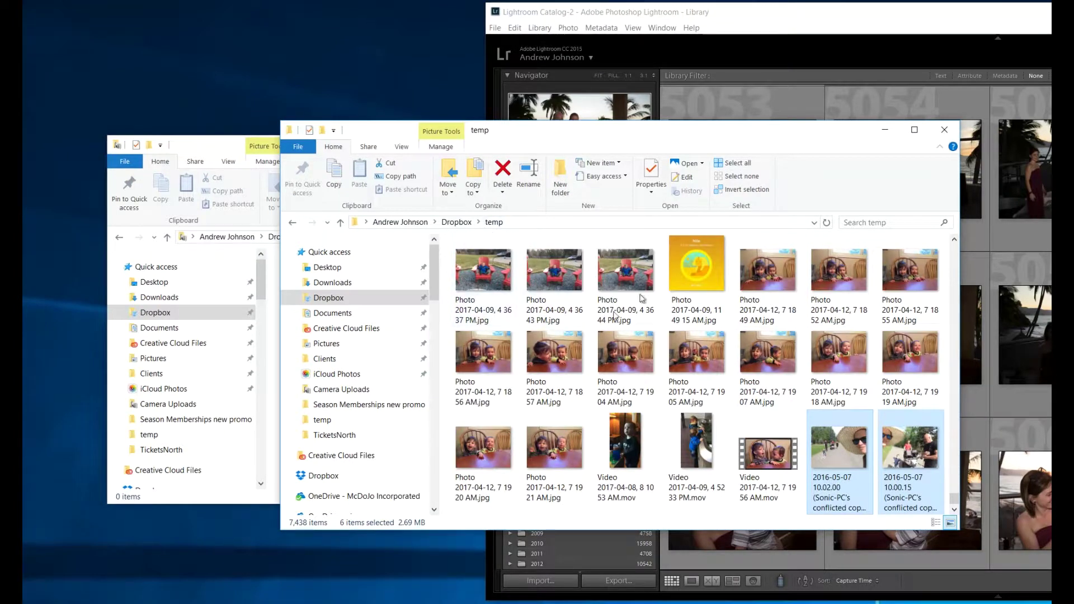
{"action": "left_click", "coordinate": [225, 153]}
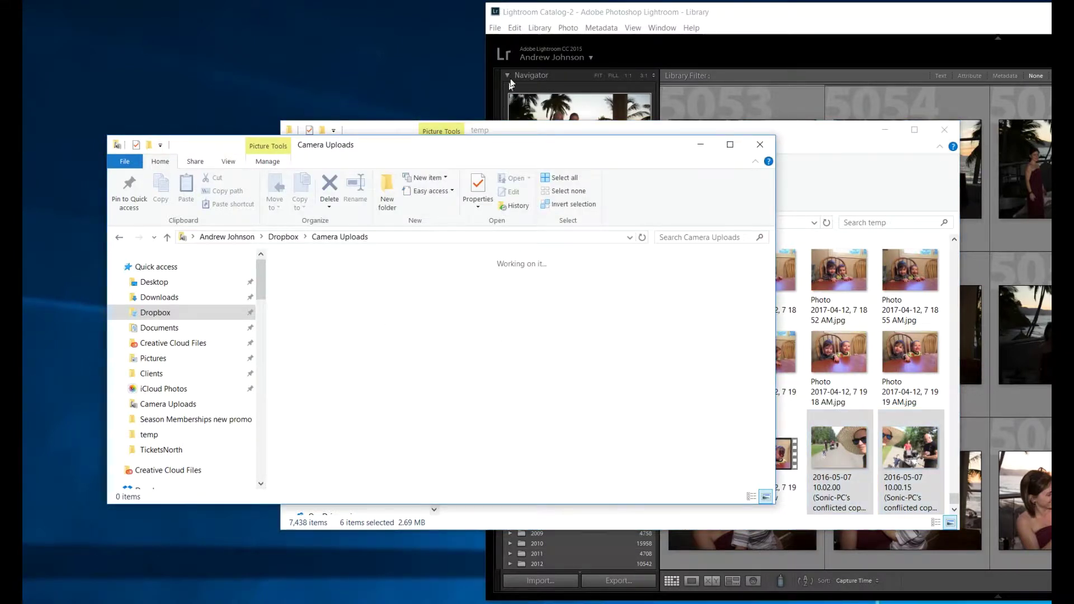
{"action": "left_click", "coordinate": [701, 144]}
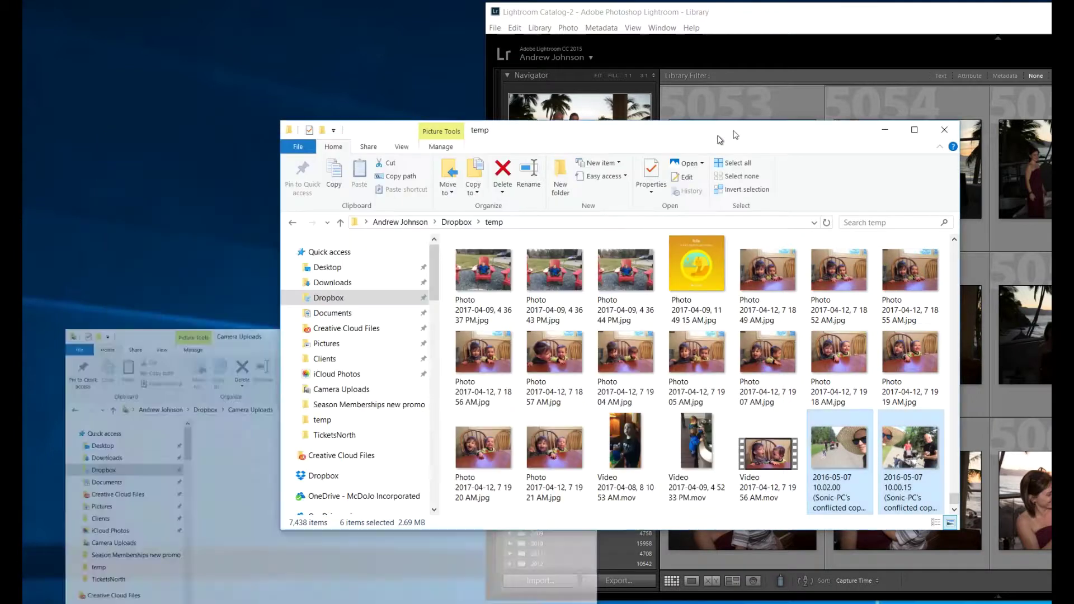
{"action": "left_click", "coordinate": [874, 129]}
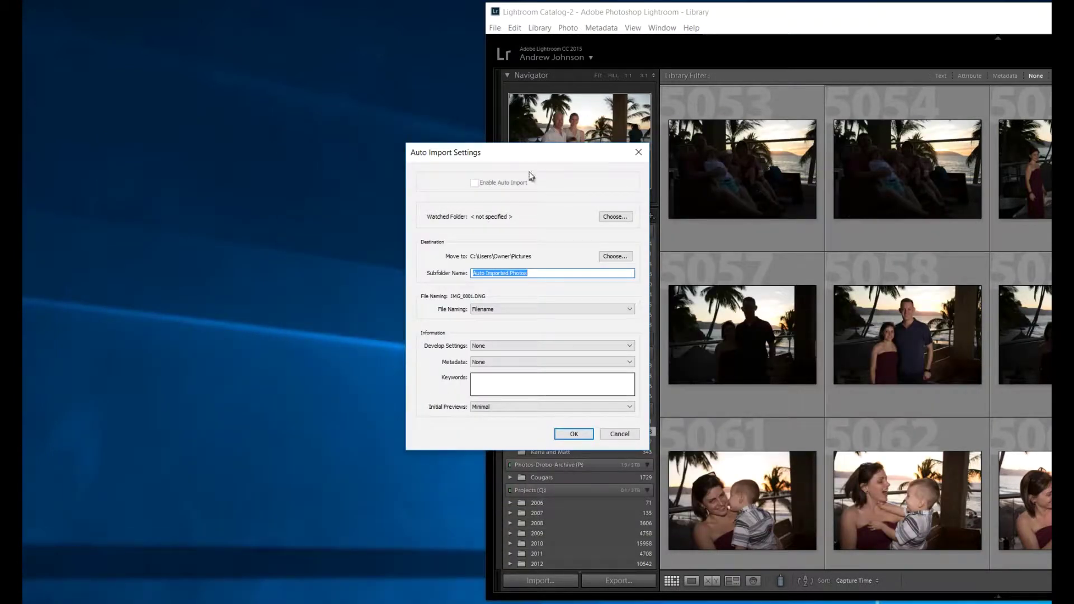
Set Dropbox\Camera Uploads as the watched folder and open the destination folder picker at Pictures.
{"action": "left_click_drag", "start_coordinate": [522, 149], "coordinate": [498, 132]}
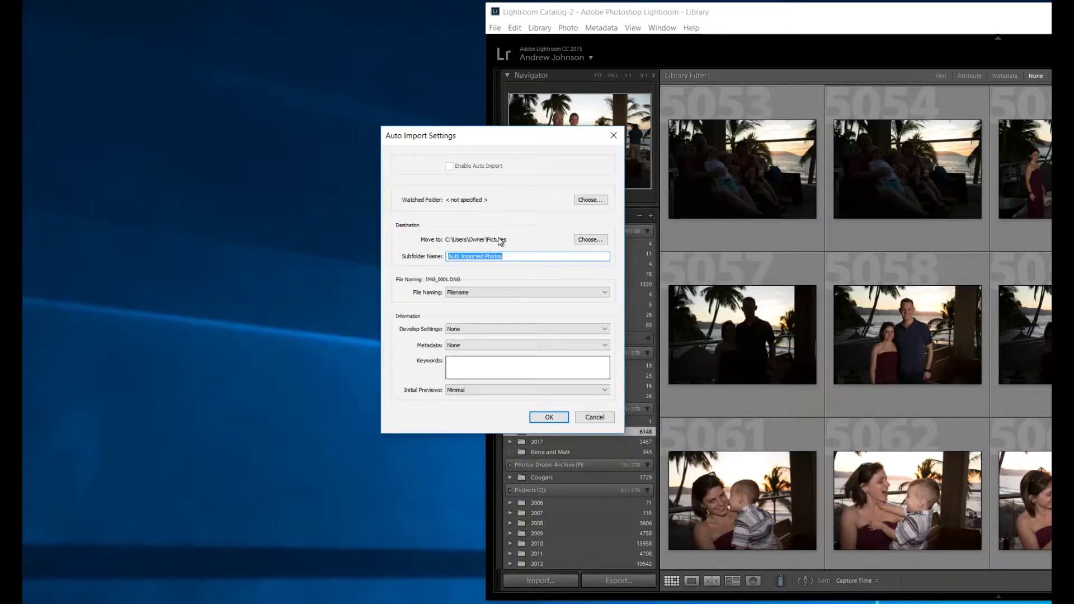
{"action": "left_click", "coordinate": [592, 200]}
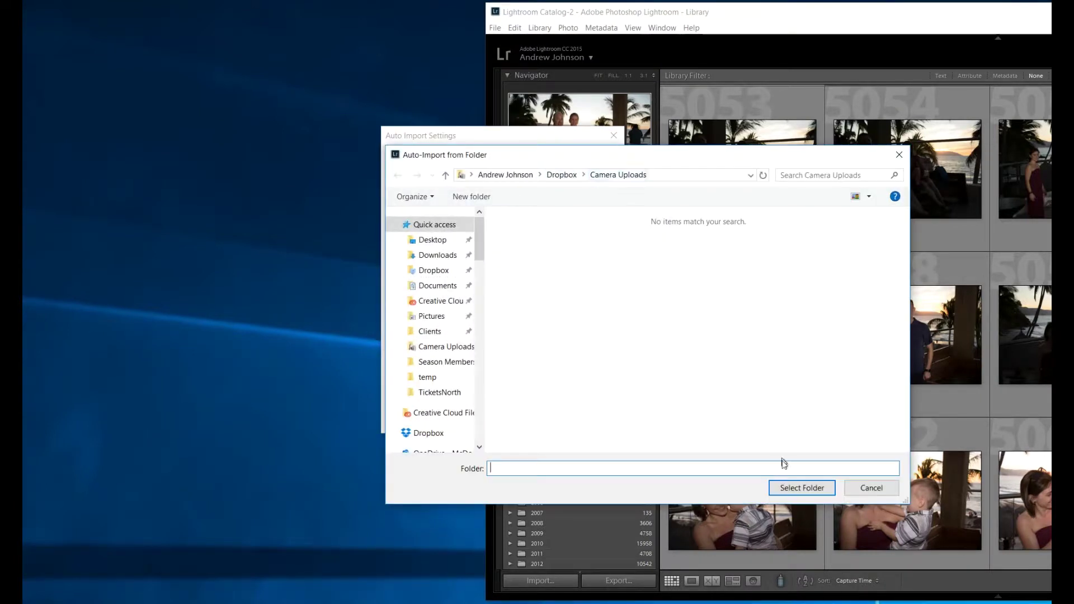
{"action": "left_click", "coordinate": [790, 484]}
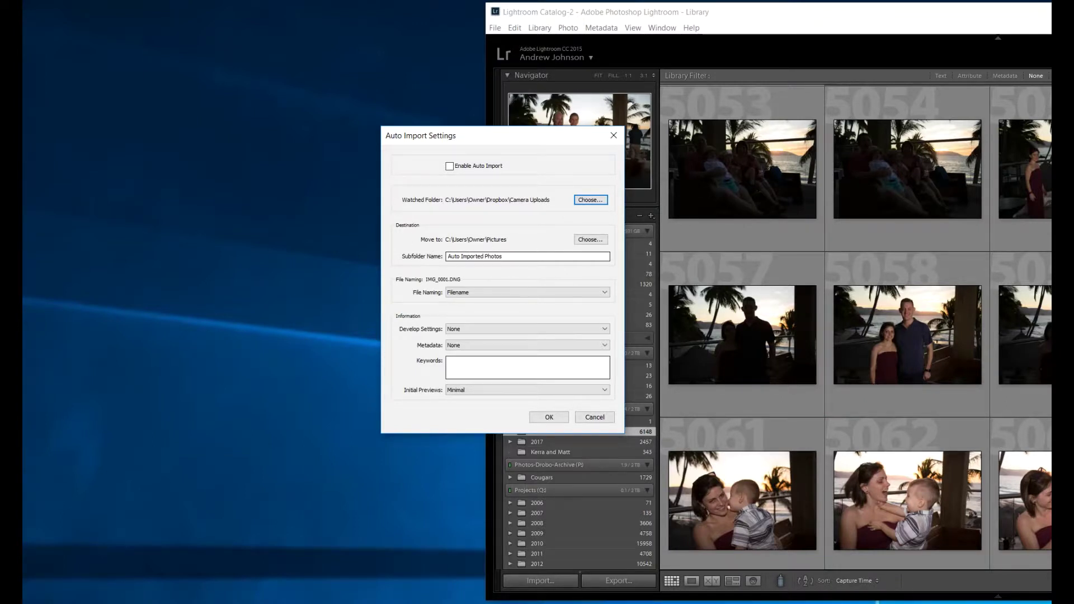
{"action": "left_click", "coordinate": [595, 241]}
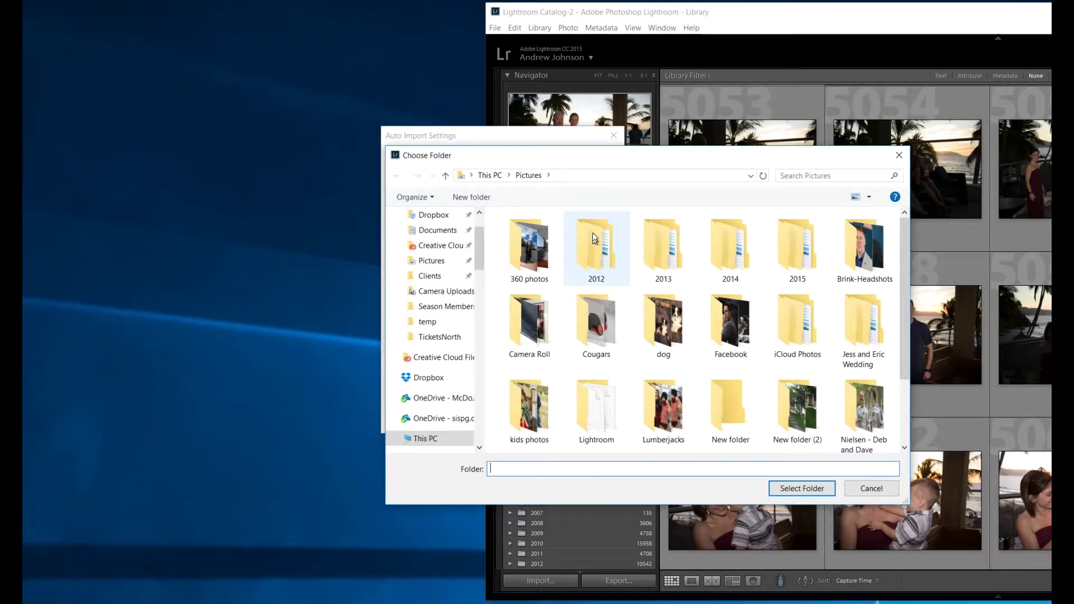
{"action": "left_click_drag", "start_coordinate": [581, 158], "coordinate": [556, 166]}
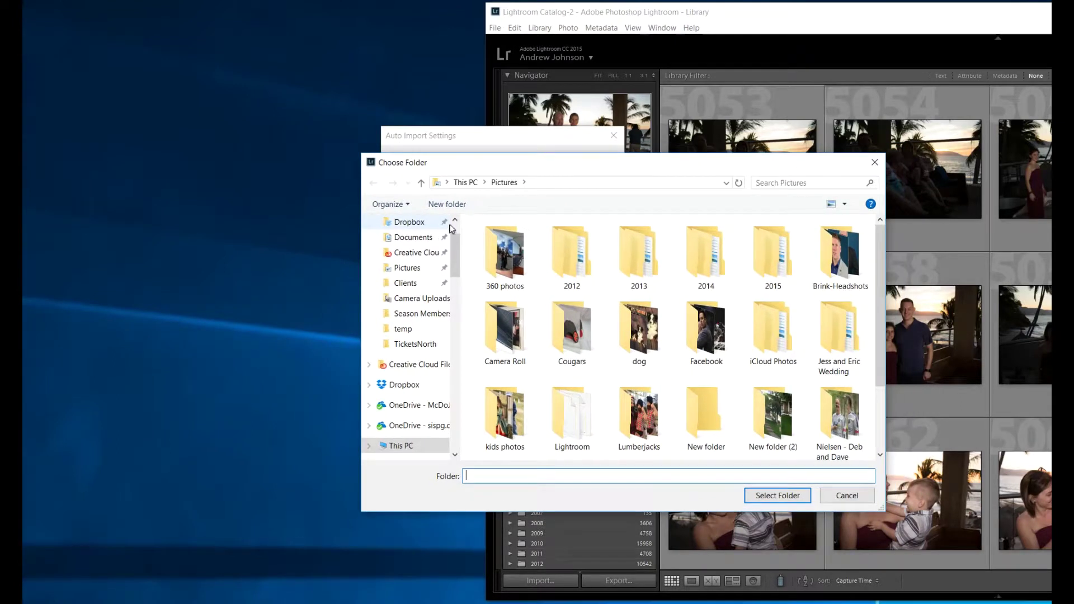
Choose Dropbox\All Camera Uploads as the folder auto-imported photos are moved to.
{"action": "scroll", "coordinate": [451, 228], "scroll_direction": "up", "scroll_amount": 2}
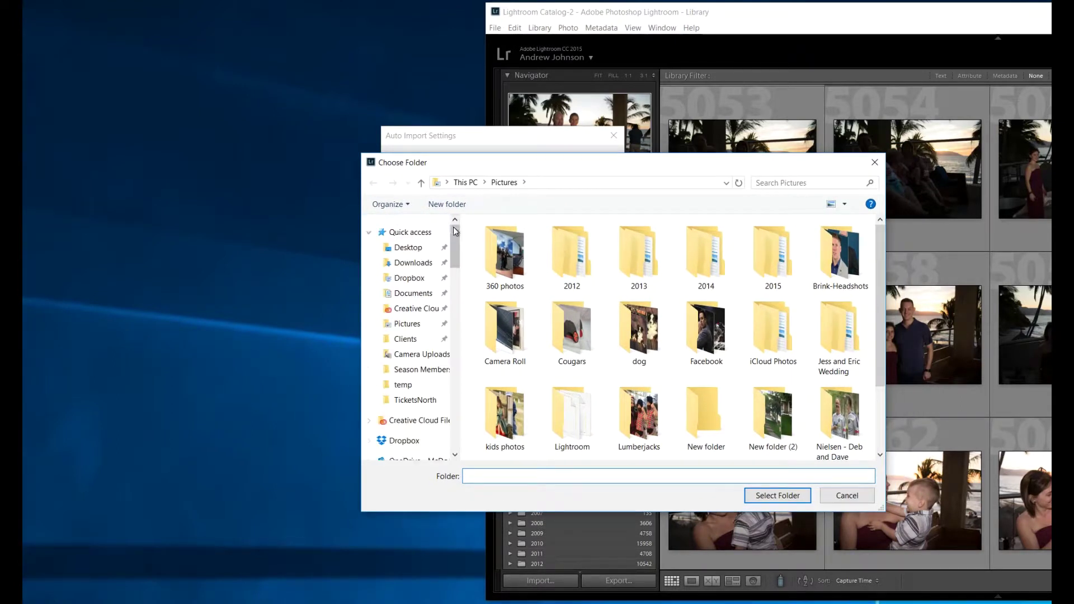
{"action": "left_click", "coordinate": [406, 281]}
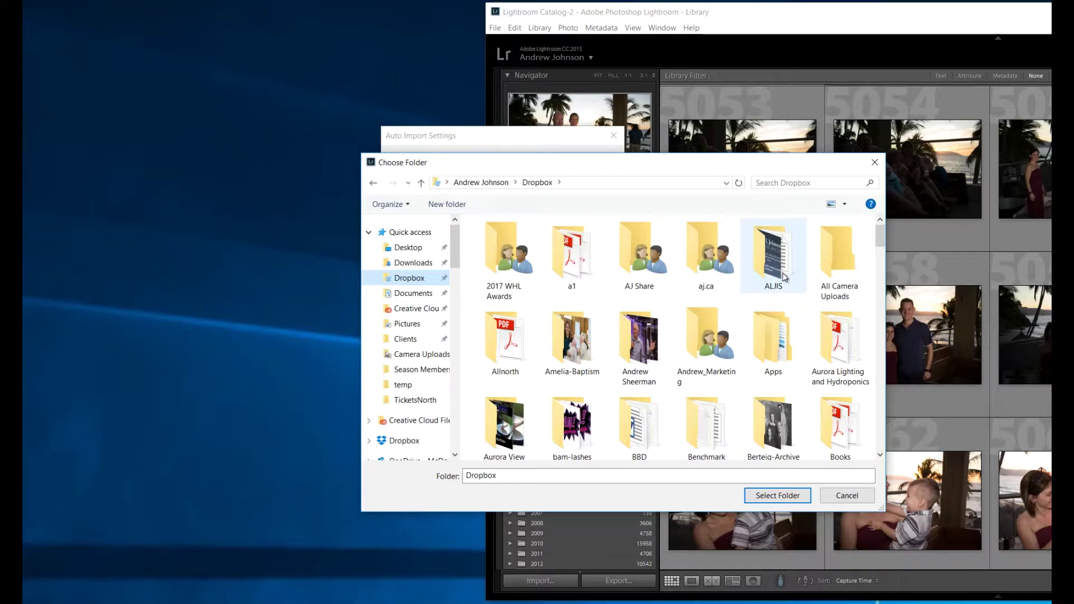
{"action": "double_click", "coordinate": [838, 259]}
{"action": "left_click_drag", "start_coordinate": [656, 170], "coordinate": [549, 179]}
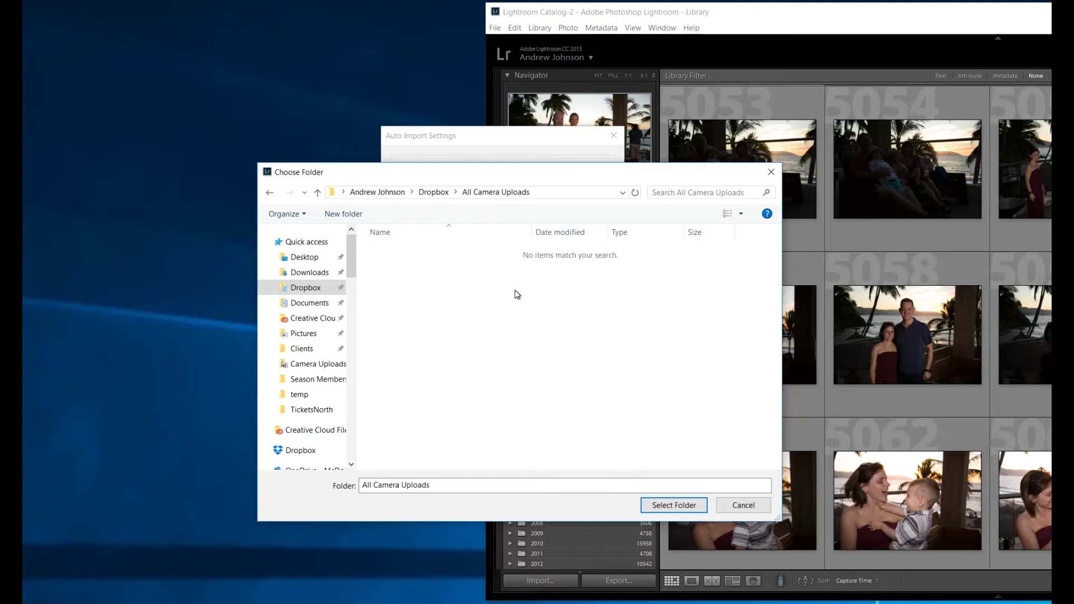
{"action": "left_click_drag", "start_coordinate": [475, 174], "coordinate": [497, 230]}
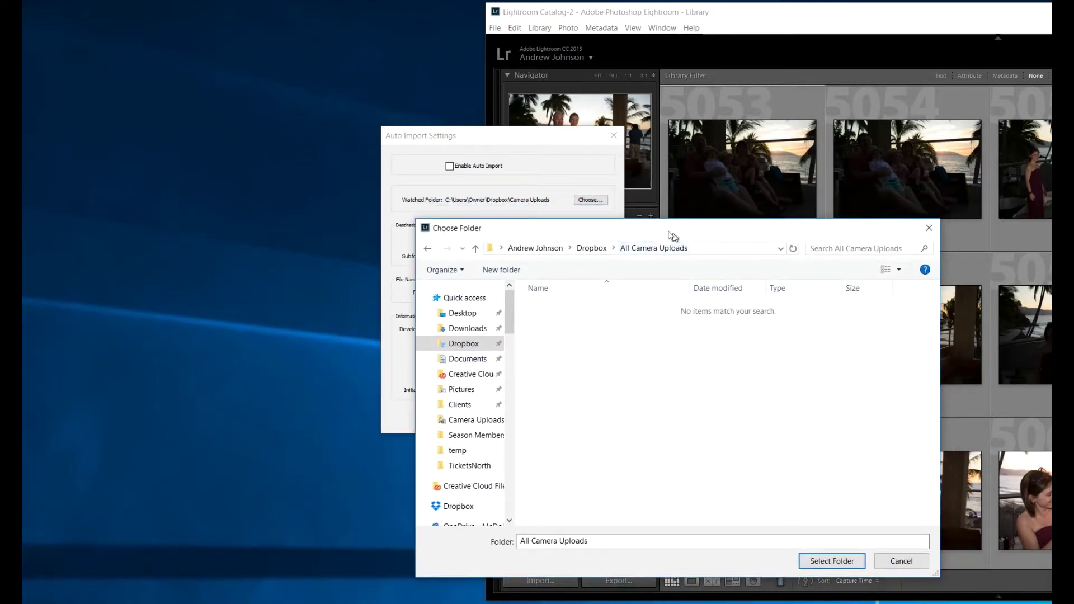
{"action": "left_click_drag", "start_coordinate": [638, 226], "coordinate": [530, 214]}
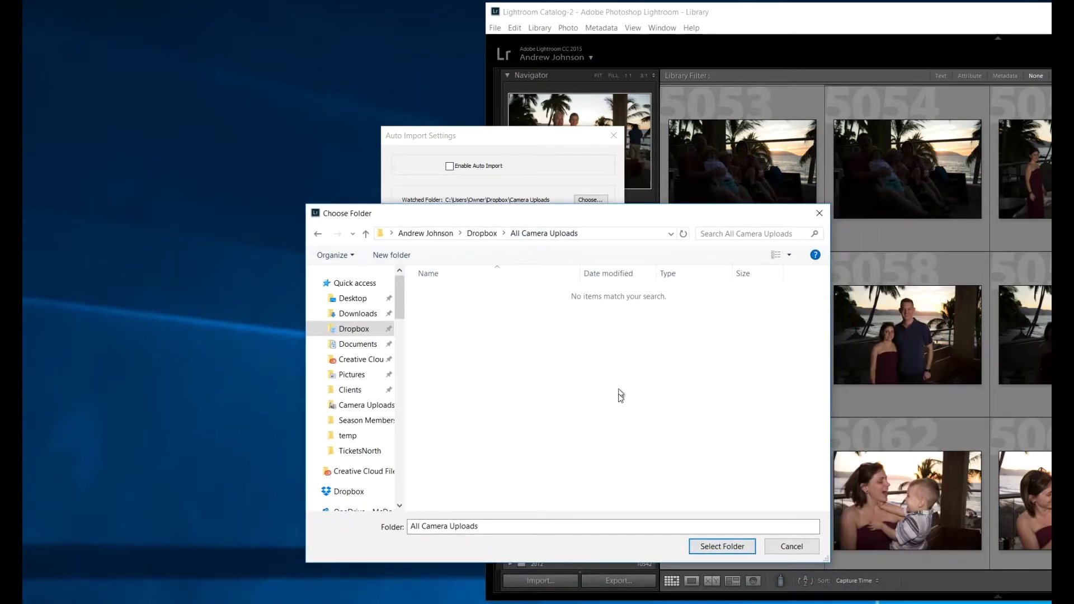
{"action": "left_click", "coordinate": [722, 547]}
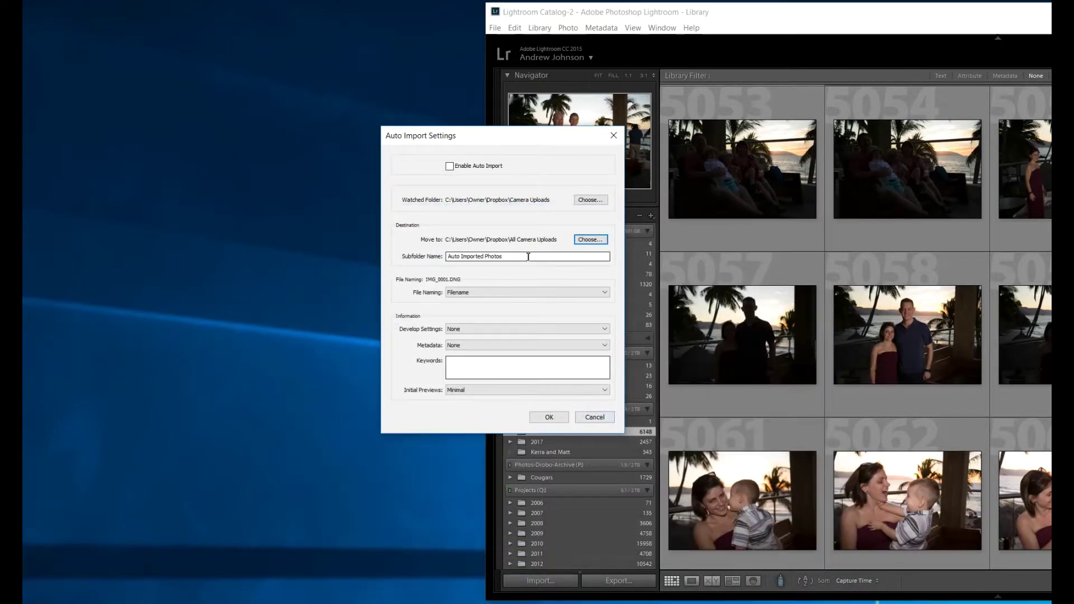
{"action": "key", "text": "Tab"}
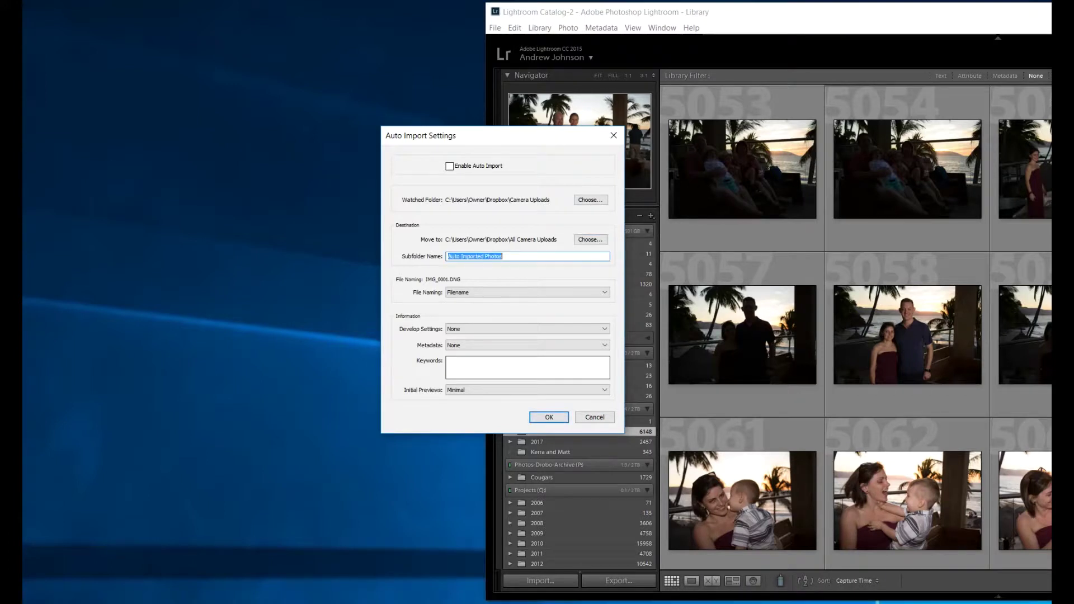
{"action": "left_click_drag", "start_coordinate": [428, 136], "coordinate": [418, 141]}
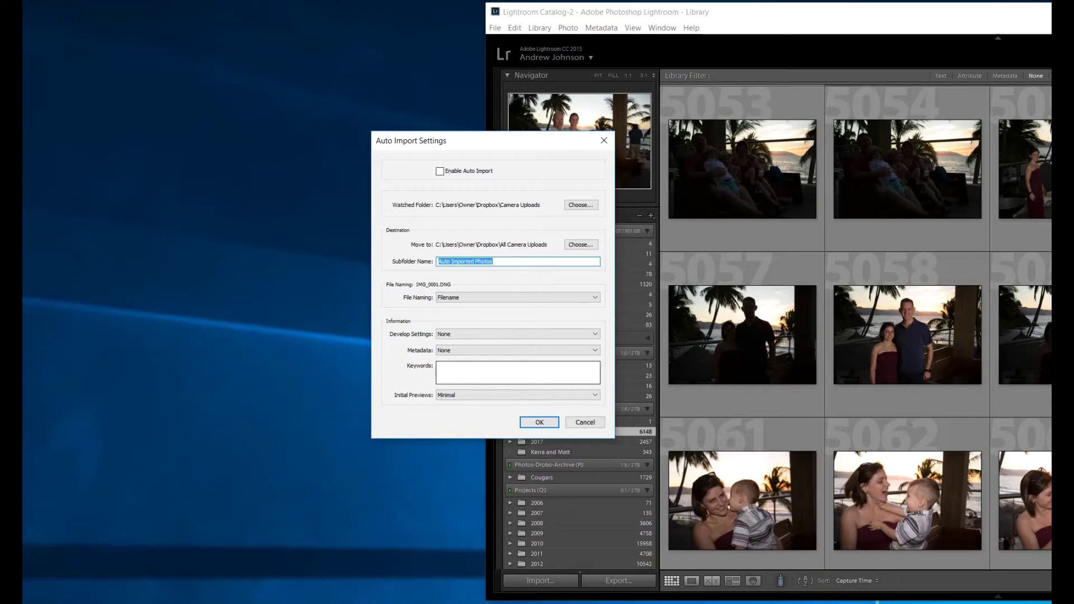
{"action": "left_click", "coordinate": [492, 262]}
{"action": "left_click_drag", "start_coordinate": [475, 144], "coordinate": [464, 149]}
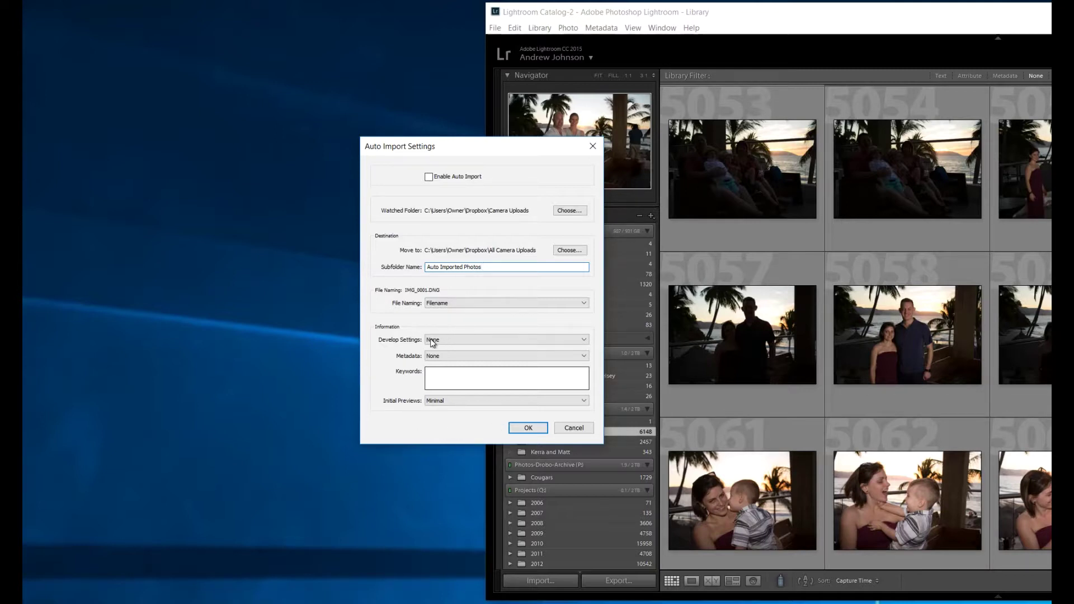
Keep Filename as the file naming scheme for auto-imported photos.
{"action": "left_click", "coordinate": [434, 303]}
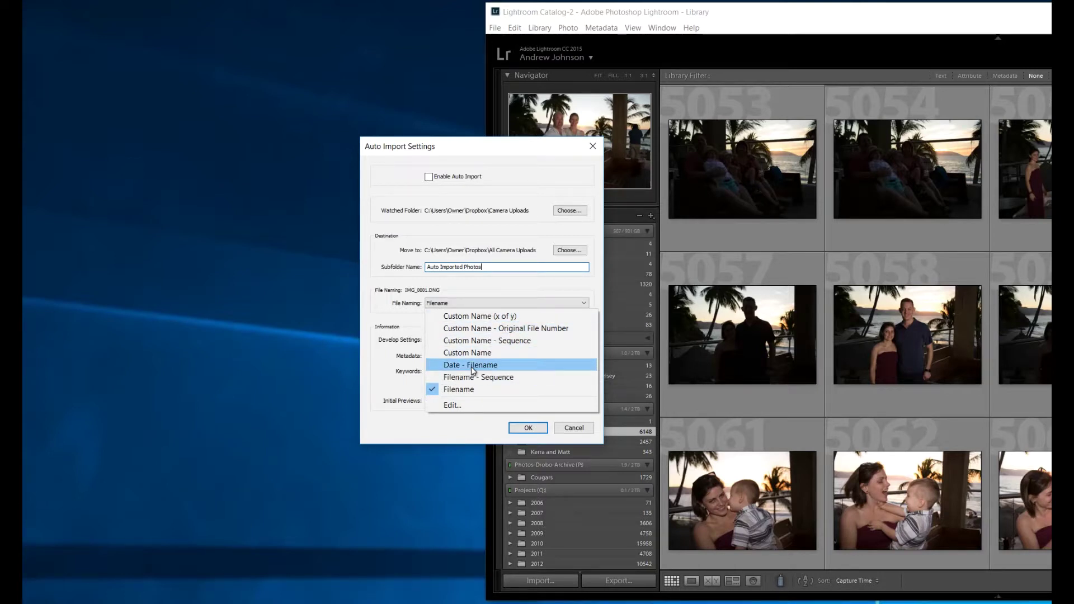
{"action": "left_click", "coordinate": [422, 280]}
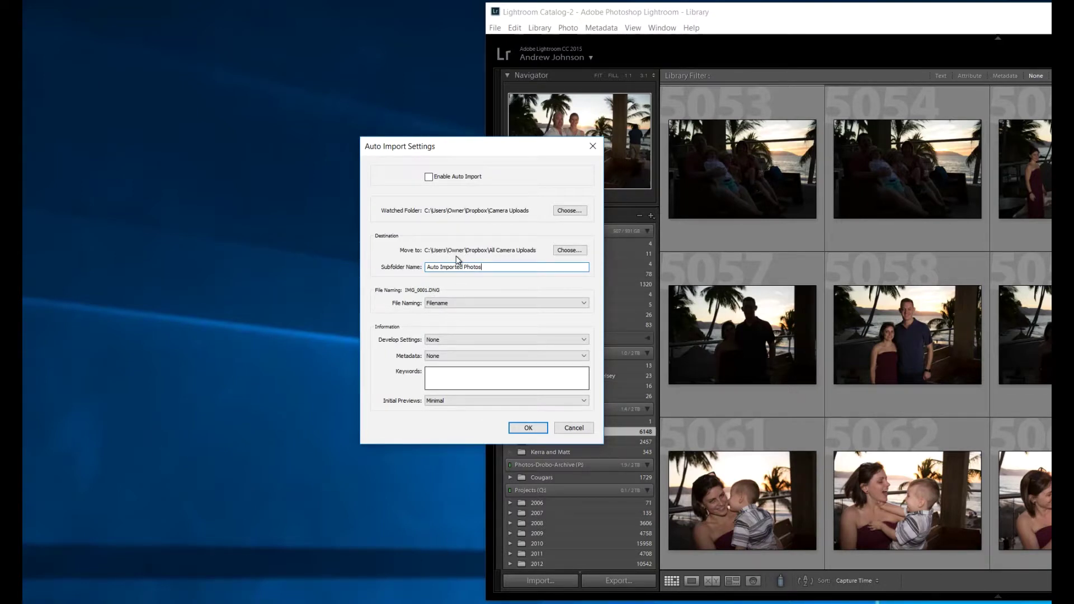
{"action": "left_click", "coordinate": [443, 306]}
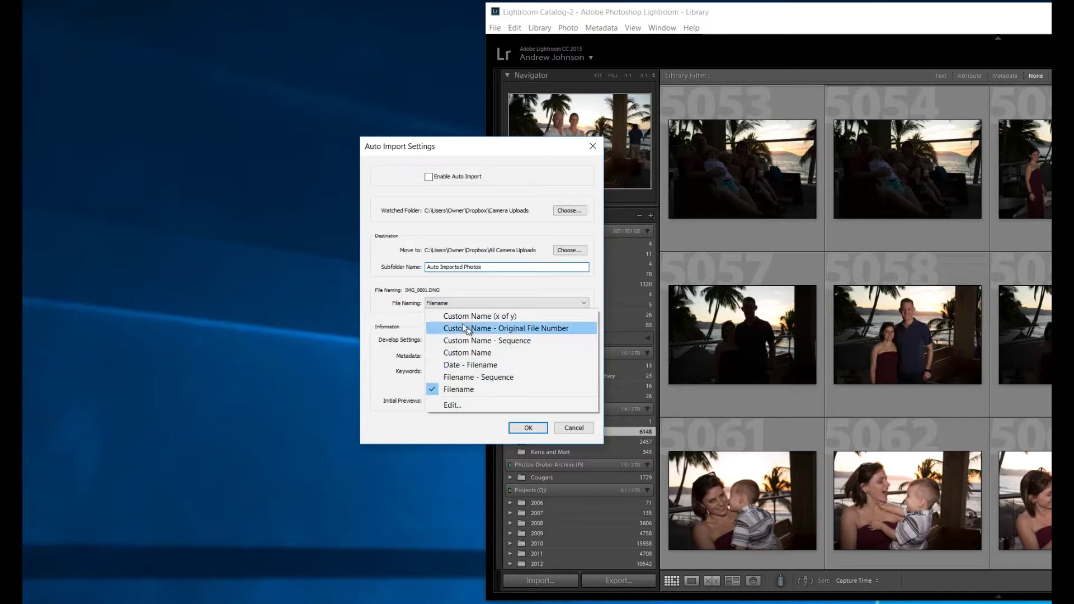
{"action": "left_click", "coordinate": [410, 290]}
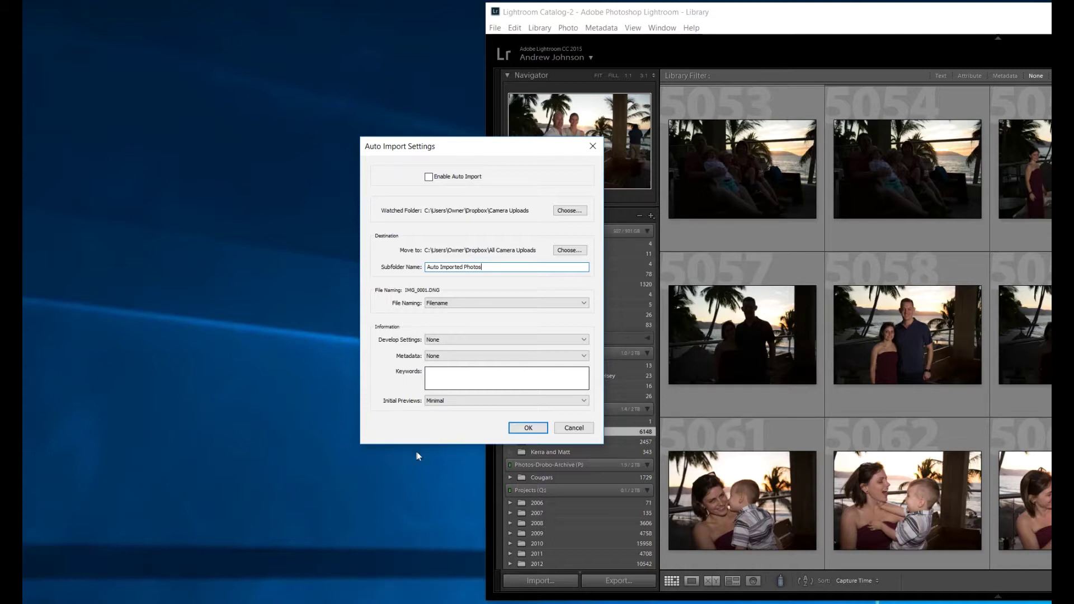
Leave Initial Previews at Minimal and save the Auto Import Settings with OK.
{"action": "left_click", "coordinate": [448, 402]}
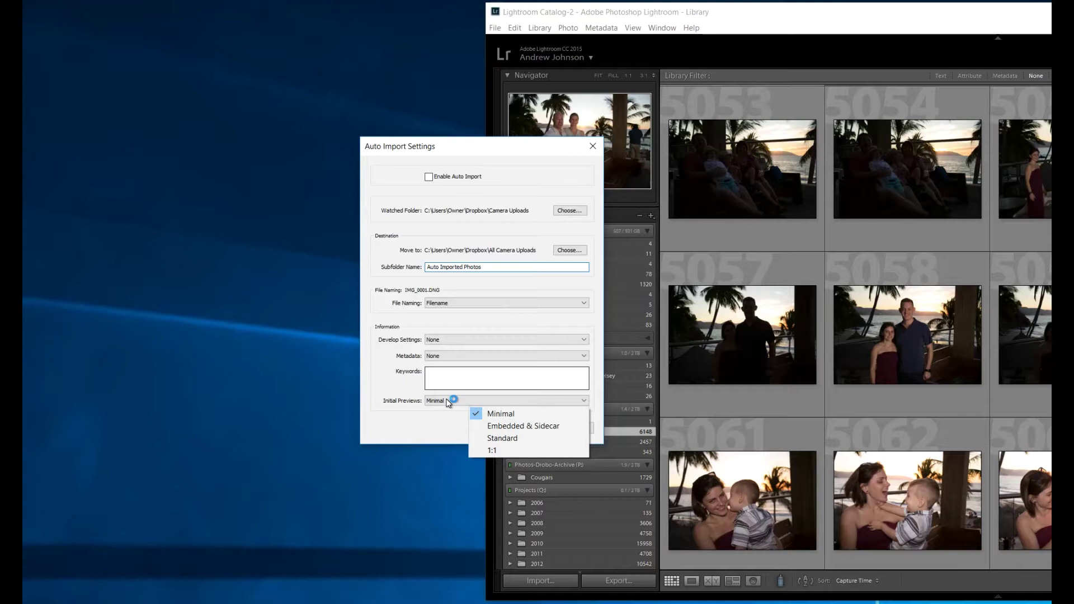
{"action": "left_click", "coordinate": [444, 419]}
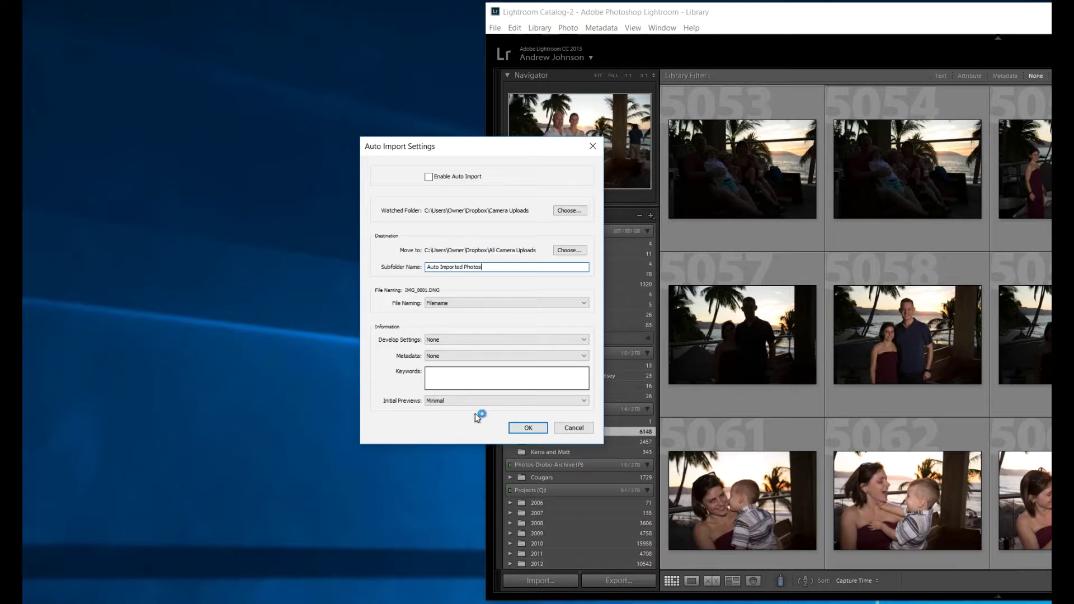
{"action": "left_click", "coordinate": [466, 402]}
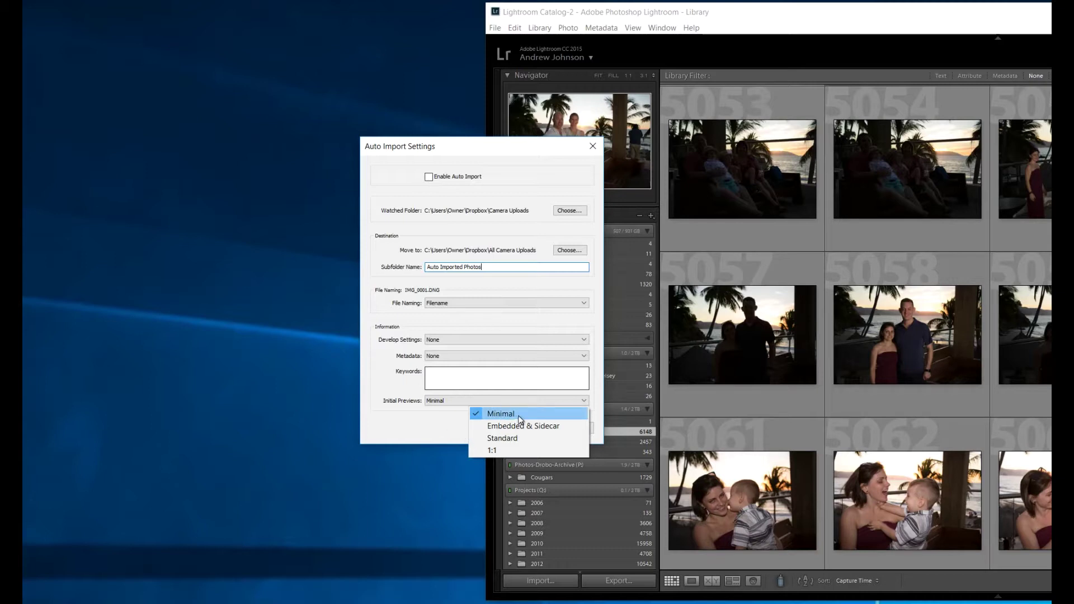
{"action": "left_click", "coordinate": [505, 419]}
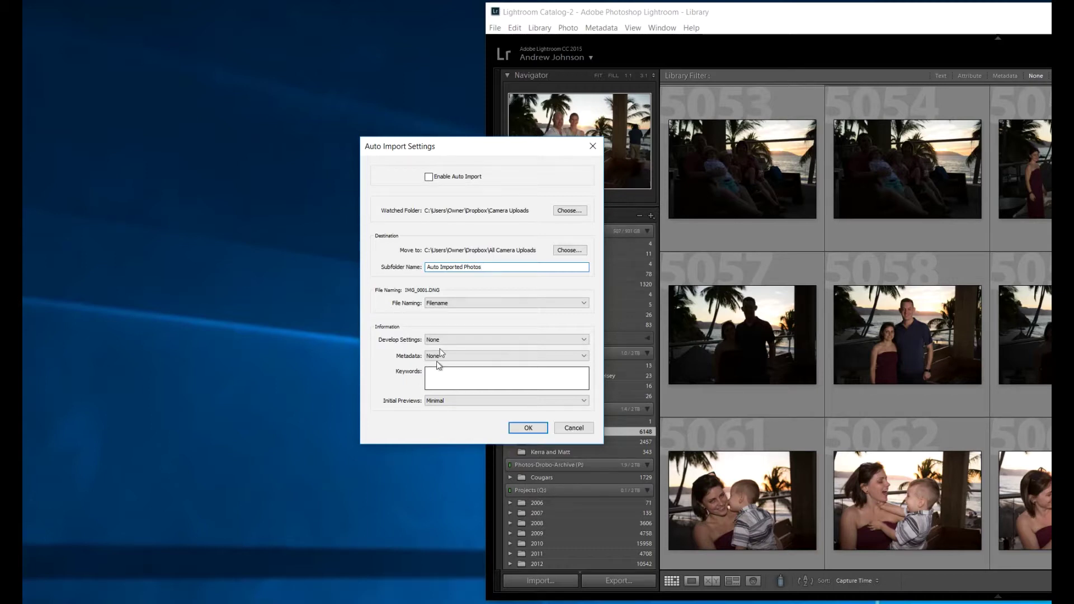
{"action": "left_click_drag", "start_coordinate": [448, 147], "coordinate": [436, 158]}
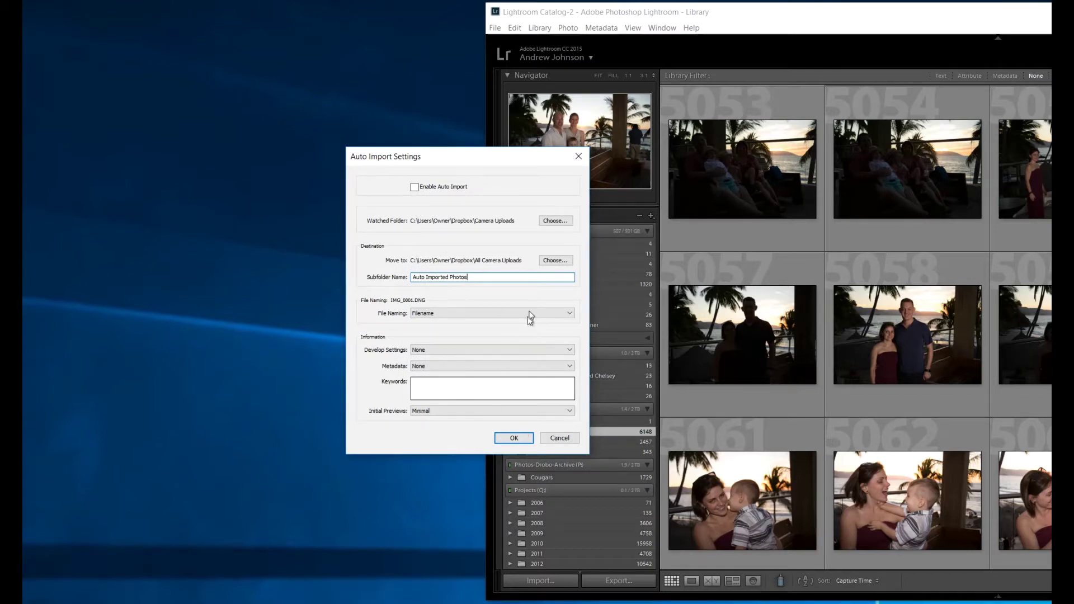
{"action": "left_click", "coordinate": [514, 439]}
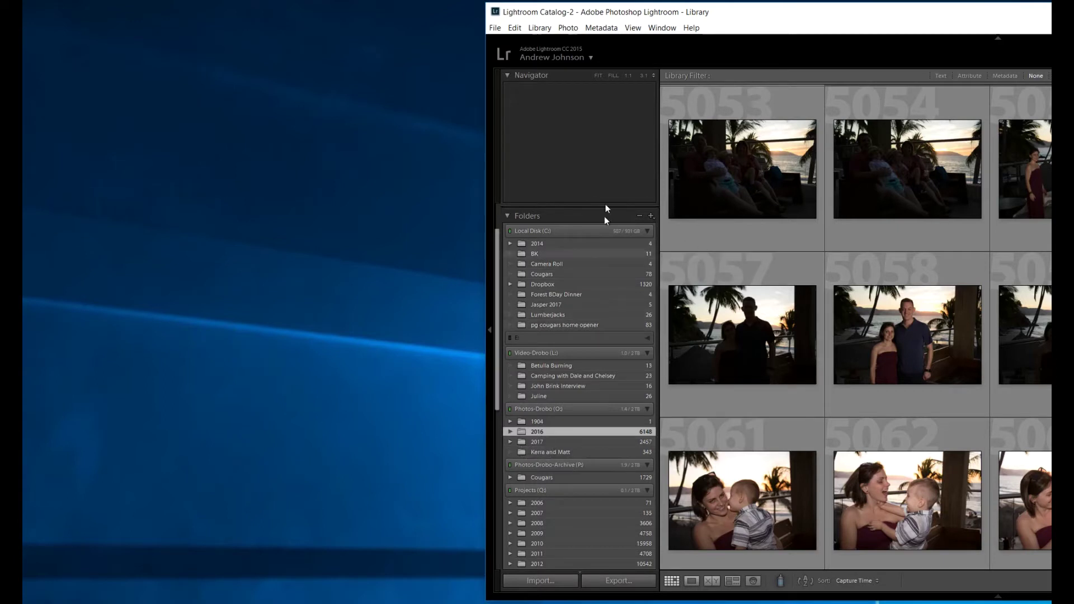
Reopen the Auto Import Settings to review them, then cancel out.
{"action": "left_click", "coordinate": [495, 28]}
{"action": "mouse_move", "coordinate": [439, 148]}
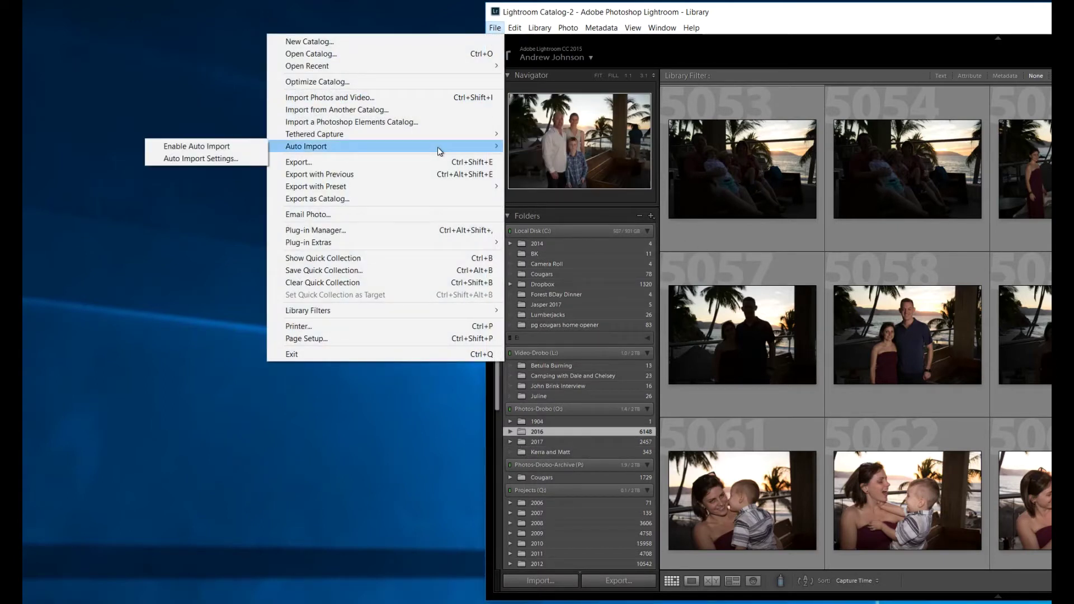
{"action": "left_click", "coordinate": [248, 161]}
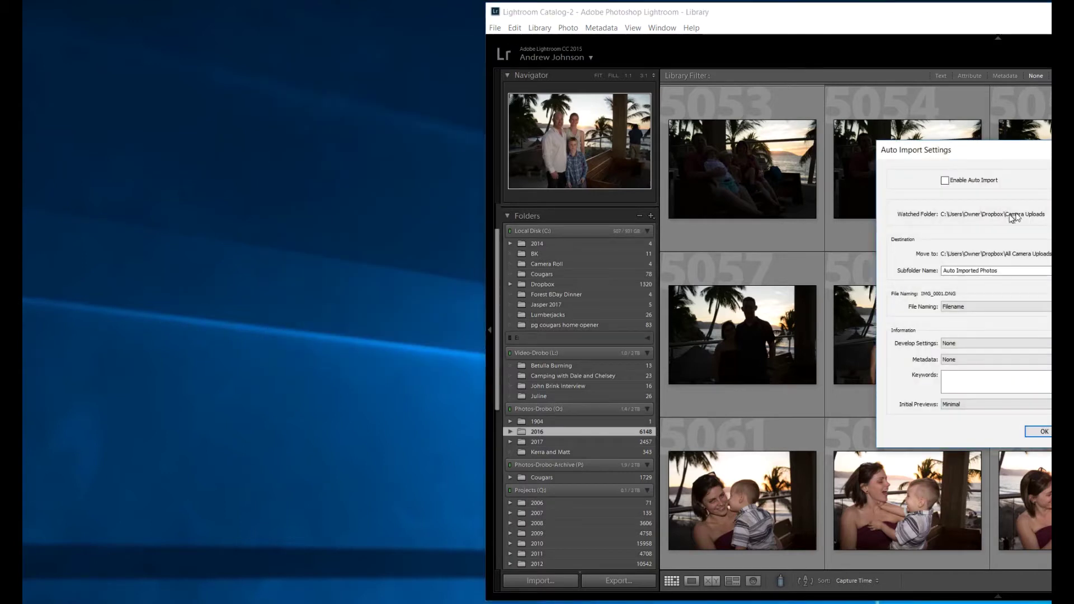
{"action": "left_click_drag", "start_coordinate": [979, 155], "coordinate": [728, 171]}
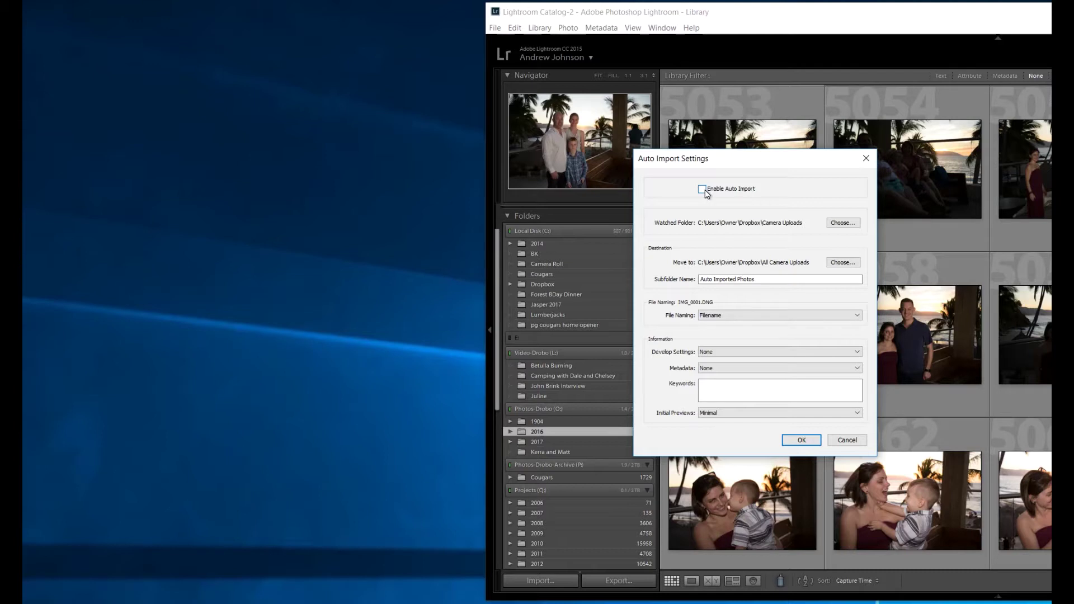
{"action": "left_click", "coordinate": [847, 441]}
Choose File > Auto Import > Enable Auto Import to switch auto import on.
{"action": "left_click", "coordinate": [496, 28]}
{"action": "mouse_move", "coordinate": [429, 146]}
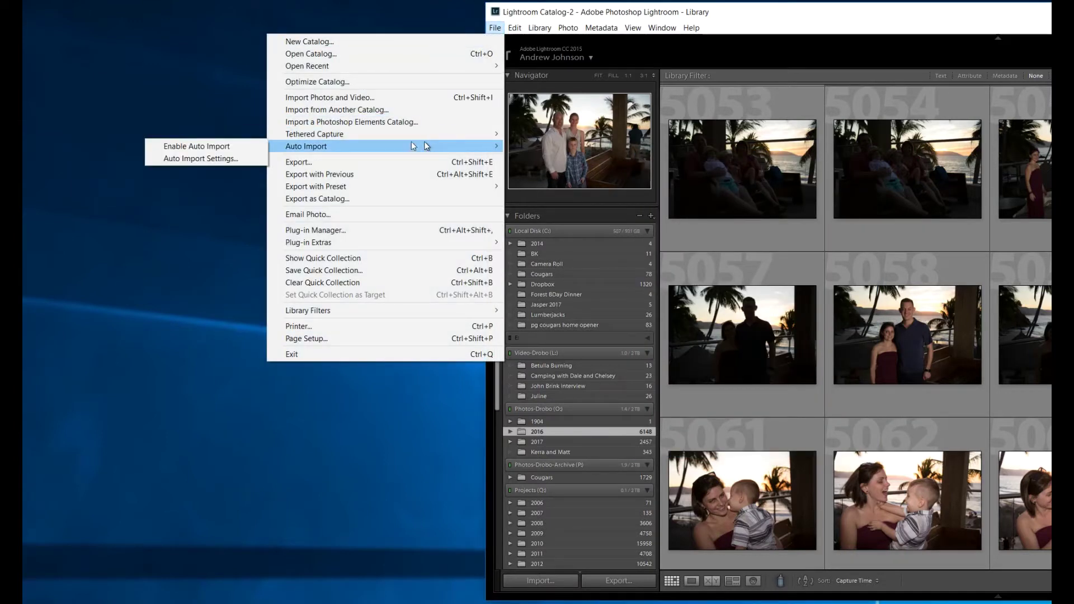
{"action": "left_click", "coordinate": [215, 146]}
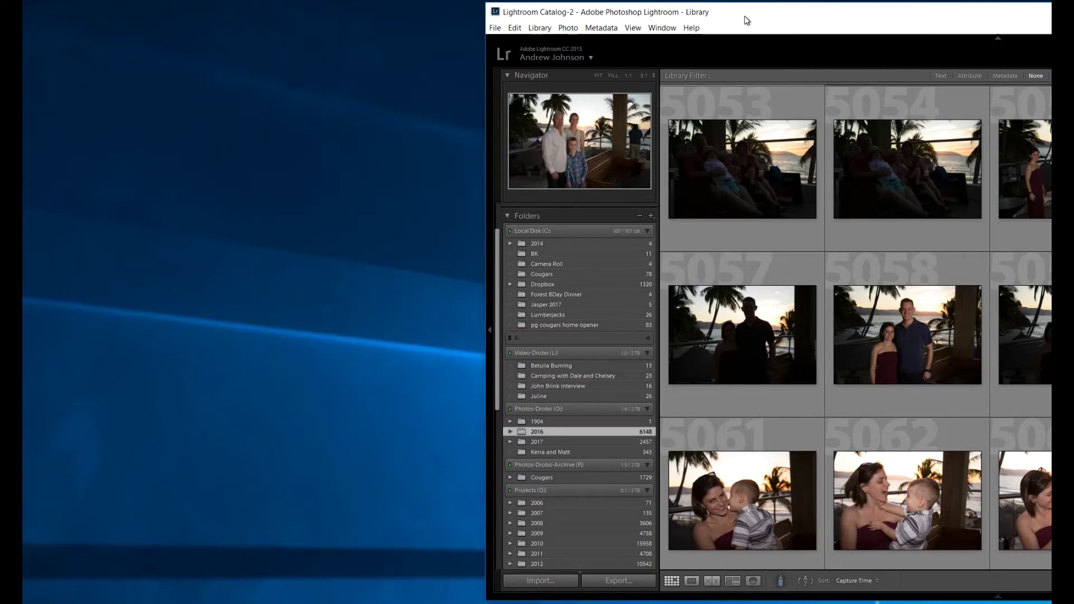
Arrange the Lightroom, All Camera Uploads, Camera Uploads and temp windows side by side.
{"action": "left_click_drag", "start_coordinate": [754, 19], "coordinate": [293, 9]}
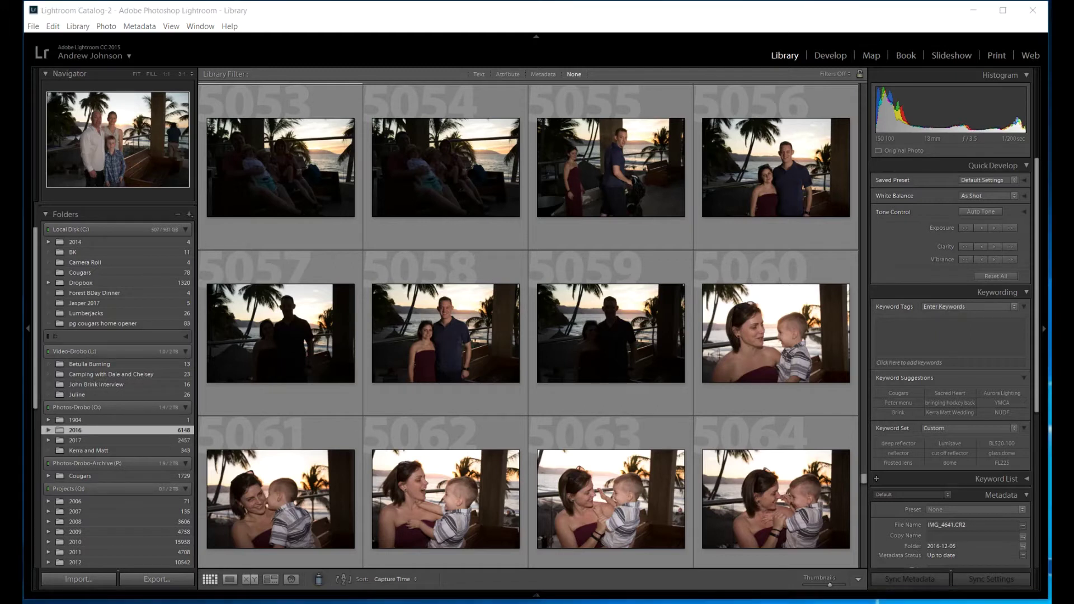
{"action": "left_click_drag", "start_coordinate": [752, 376], "coordinate": [814, 200]}
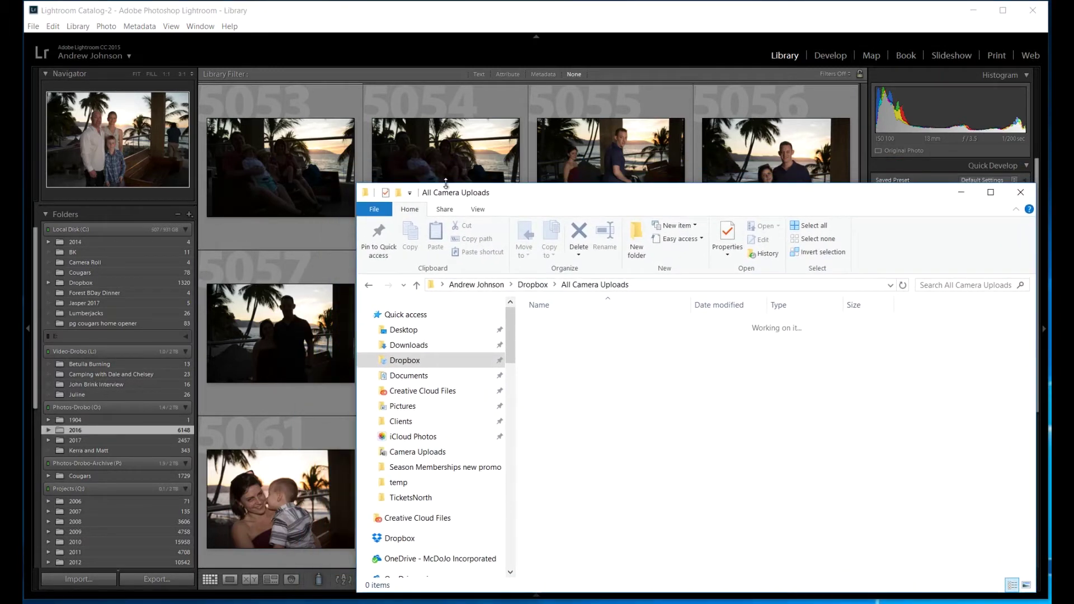
{"action": "left_click_drag", "start_coordinate": [354, 183], "coordinate": [493, 222]}
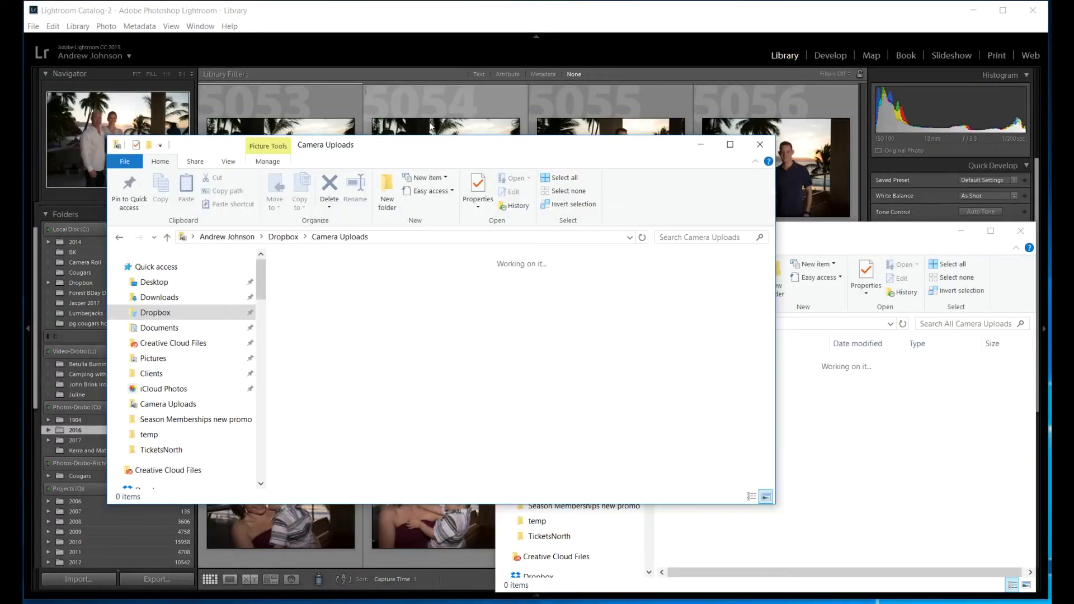
{"action": "left_click_drag", "start_coordinate": [412, 152], "coordinate": [369, 138]}
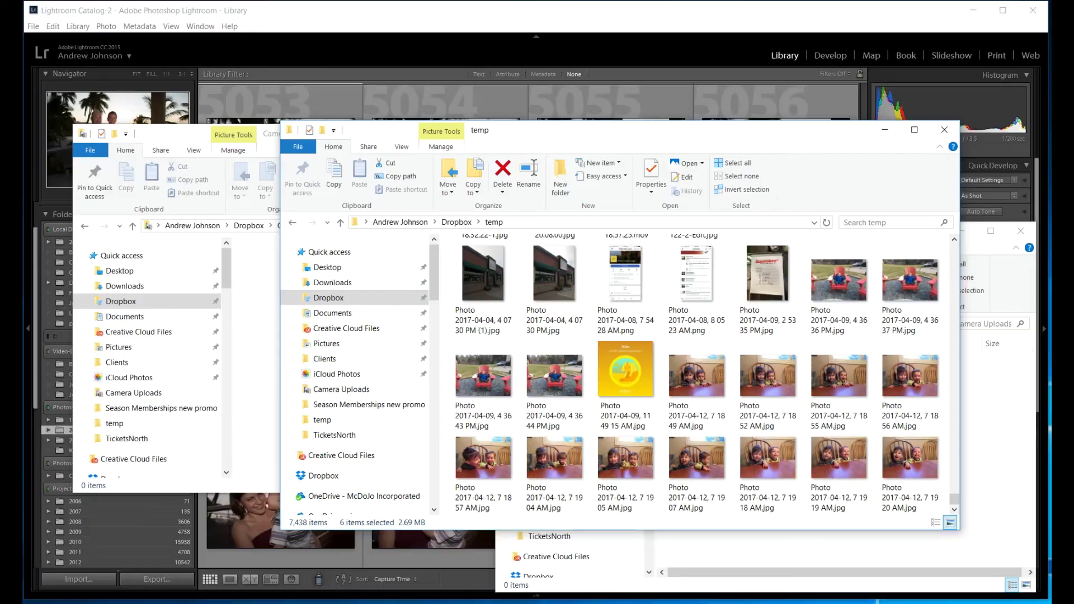
{"action": "left_click_drag", "start_coordinate": [576, 129], "coordinate": [589, 158]}
Move the two 2017-04-04 storefront photos from temp into Camera Uploads.
{"action": "left_click", "coordinate": [589, 310]}
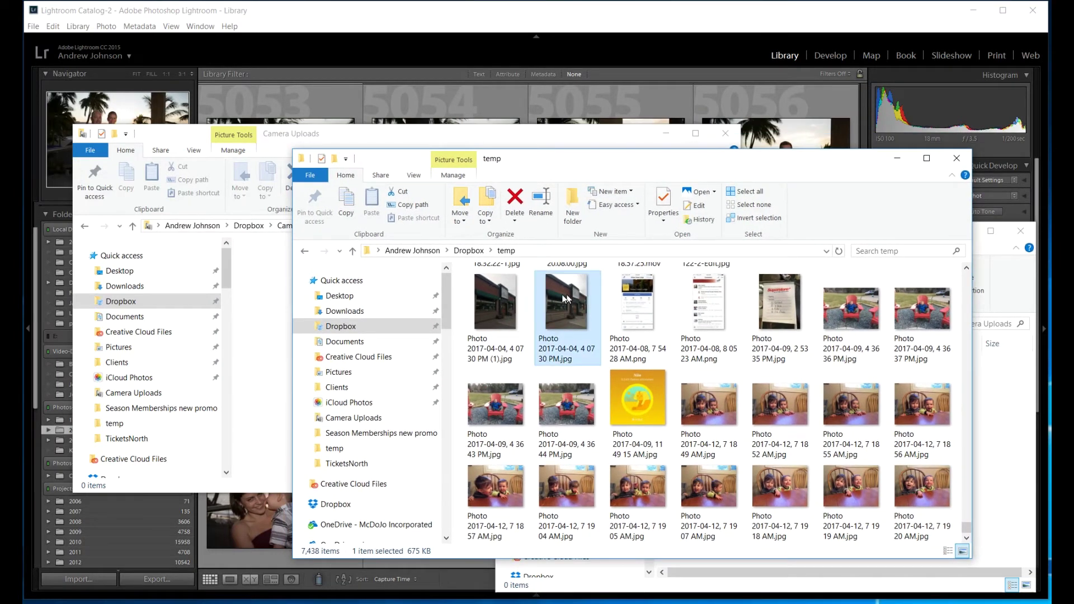
{"action": "left_click", "coordinate": [506, 287], "text": "ctrl"}
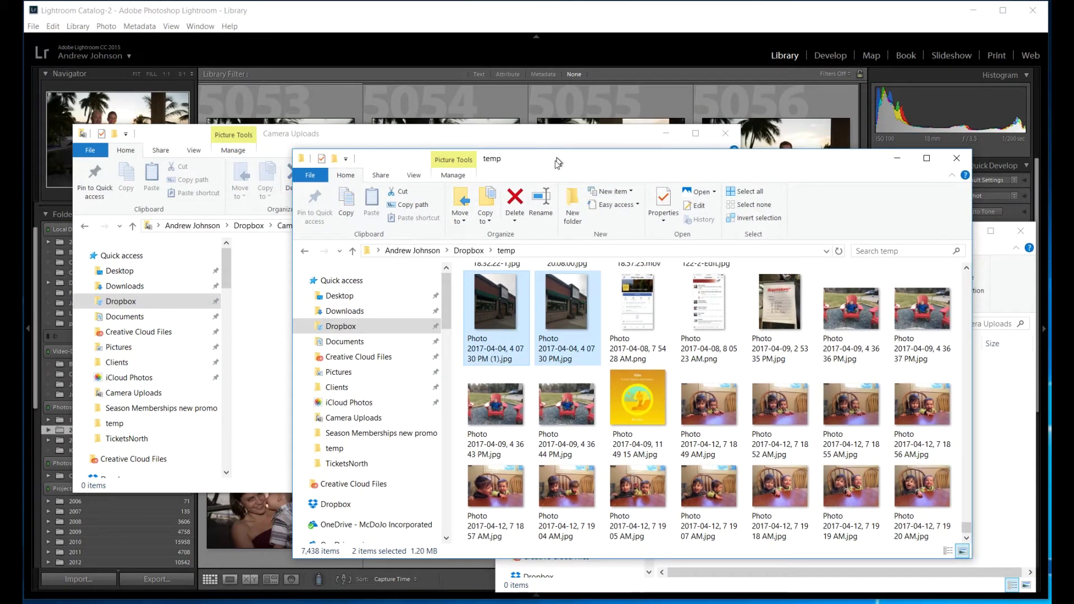
{"action": "left_click_drag", "start_coordinate": [503, 291], "coordinate": [271, 300]}
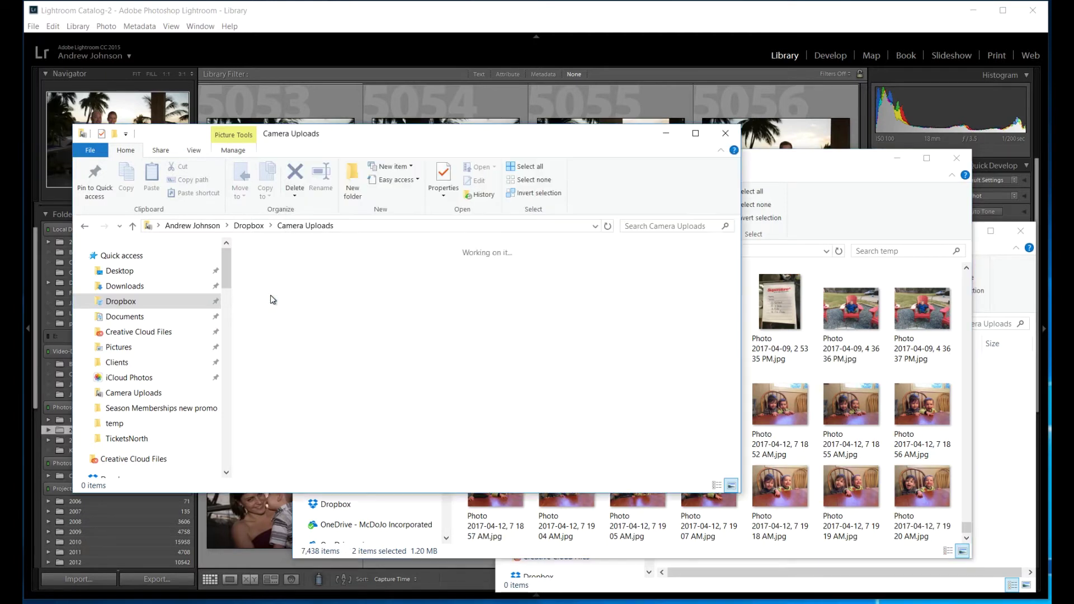
{"action": "left_click", "coordinate": [438, 396]}
Check that Auto Imported Photos now holds the two storefront photos, then return to Lightroom.
{"action": "left_click", "coordinate": [781, 169]}
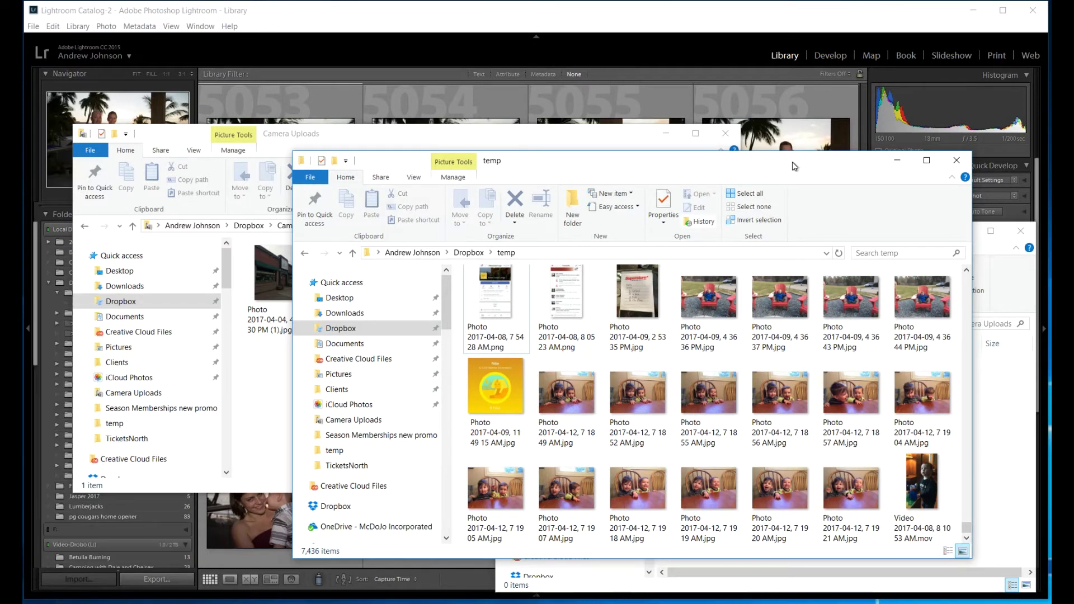
{"action": "left_click_drag", "start_coordinate": [796, 165], "coordinate": [1049, 602]}
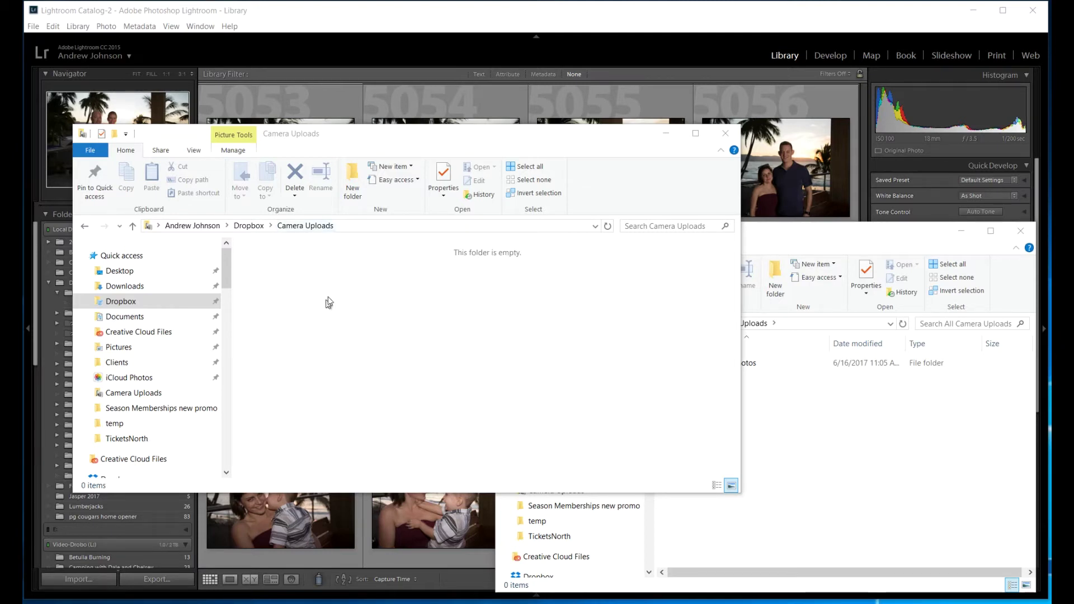
{"action": "left_click", "coordinate": [786, 230]}
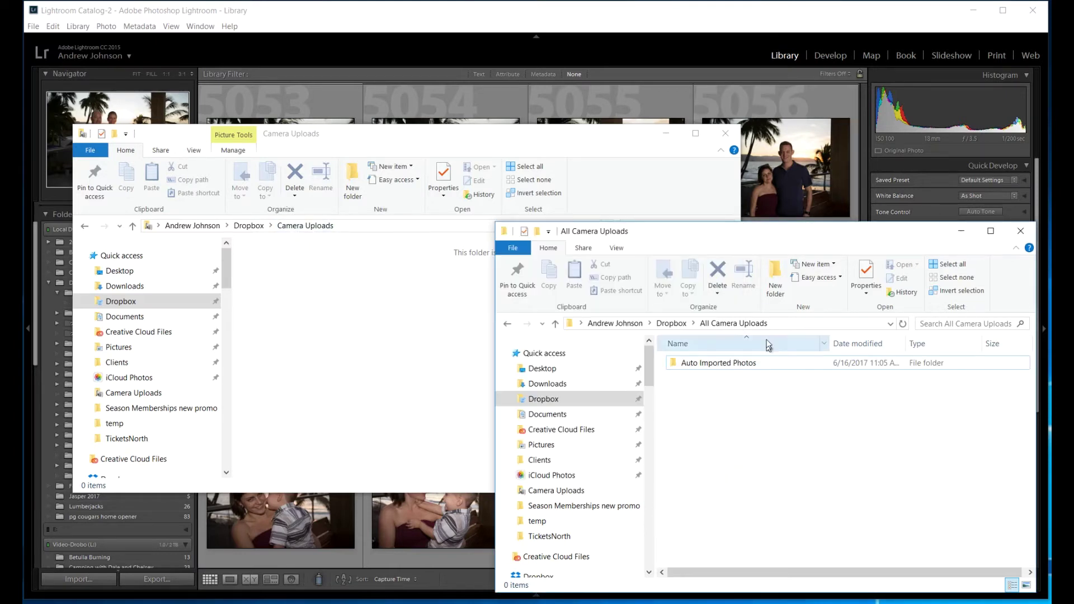
{"action": "double_click", "coordinate": [716, 368]}
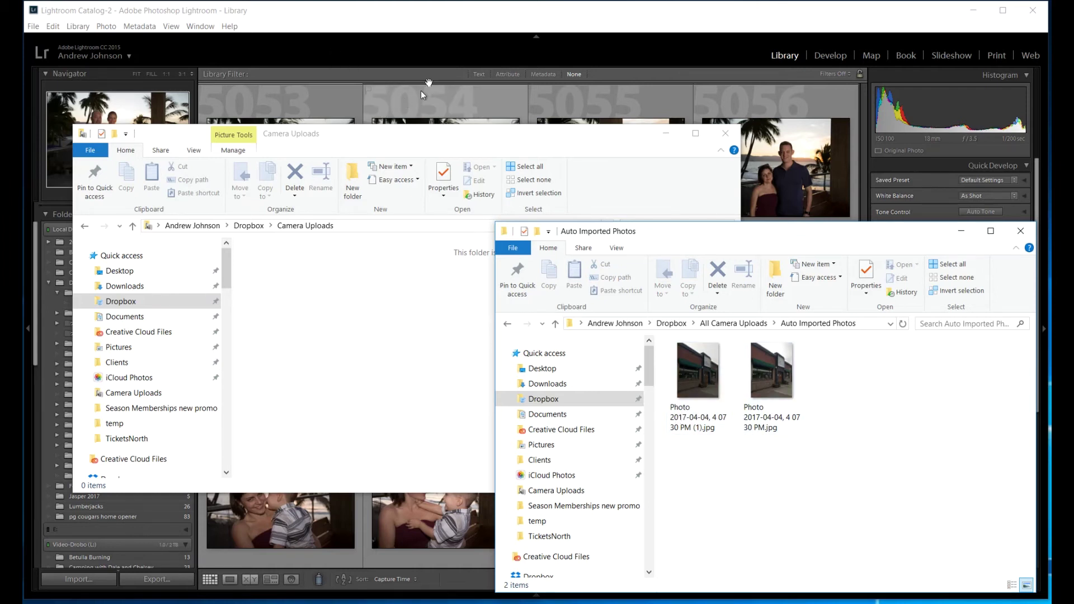
{"action": "left_click", "coordinate": [438, 17]}
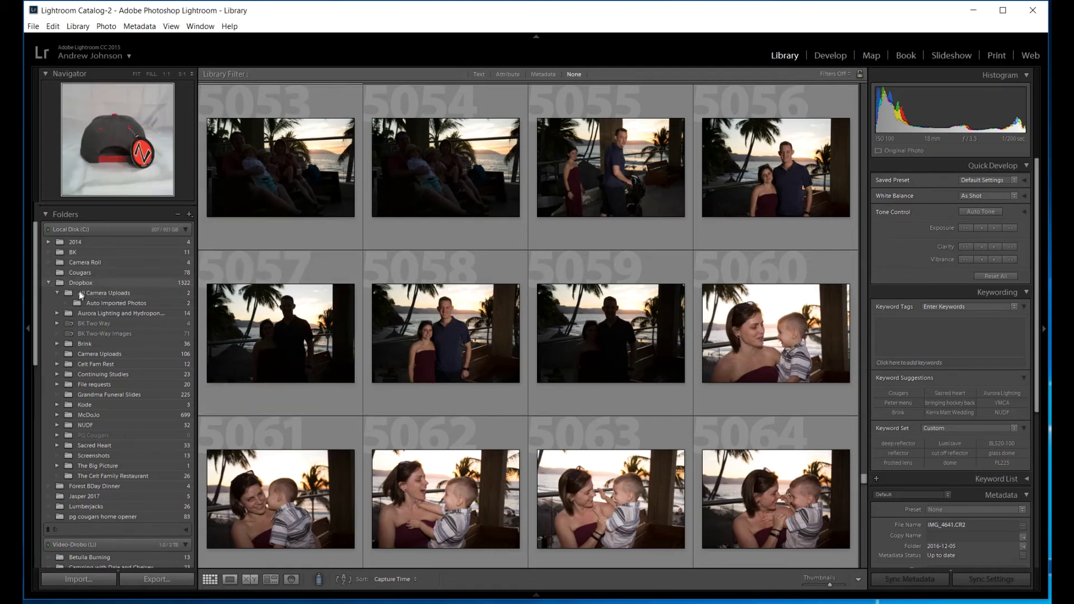
Select Dropbox > All Camera Uploads > Auto Imported Photos in the Folders panel.
{"action": "left_click", "coordinate": [106, 304]}
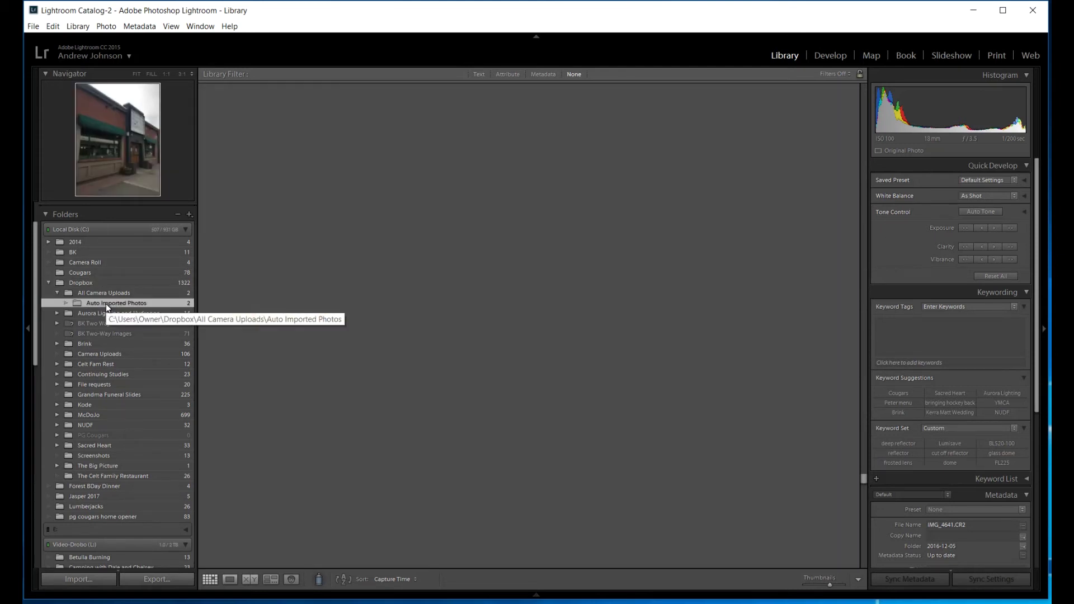